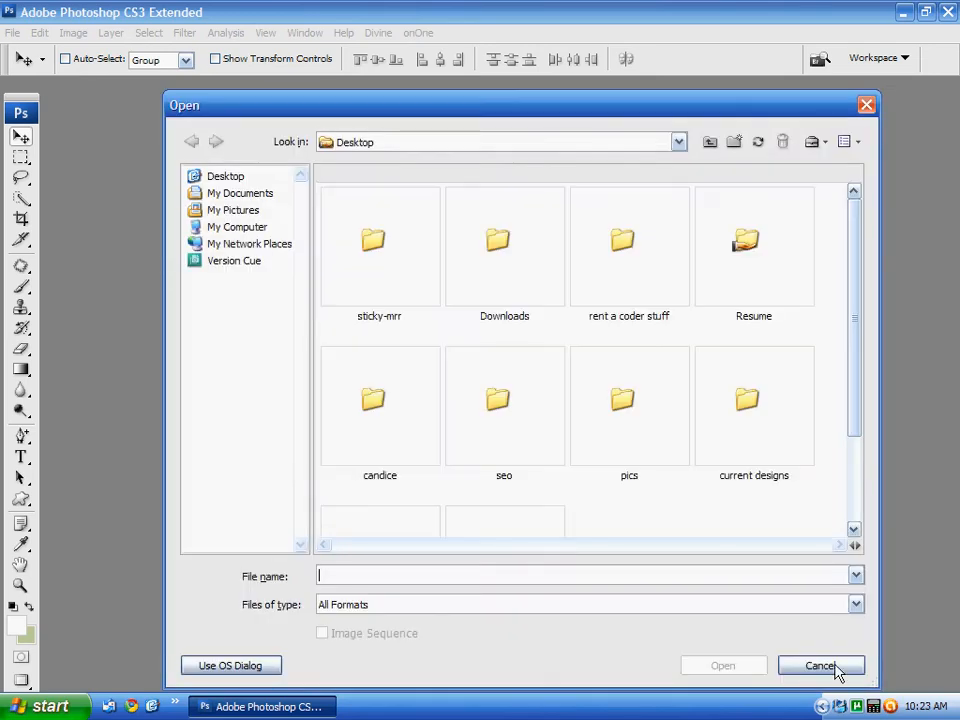
Cancel opening a file and create a new blank square document
click(828, 667)
click(12, 32)
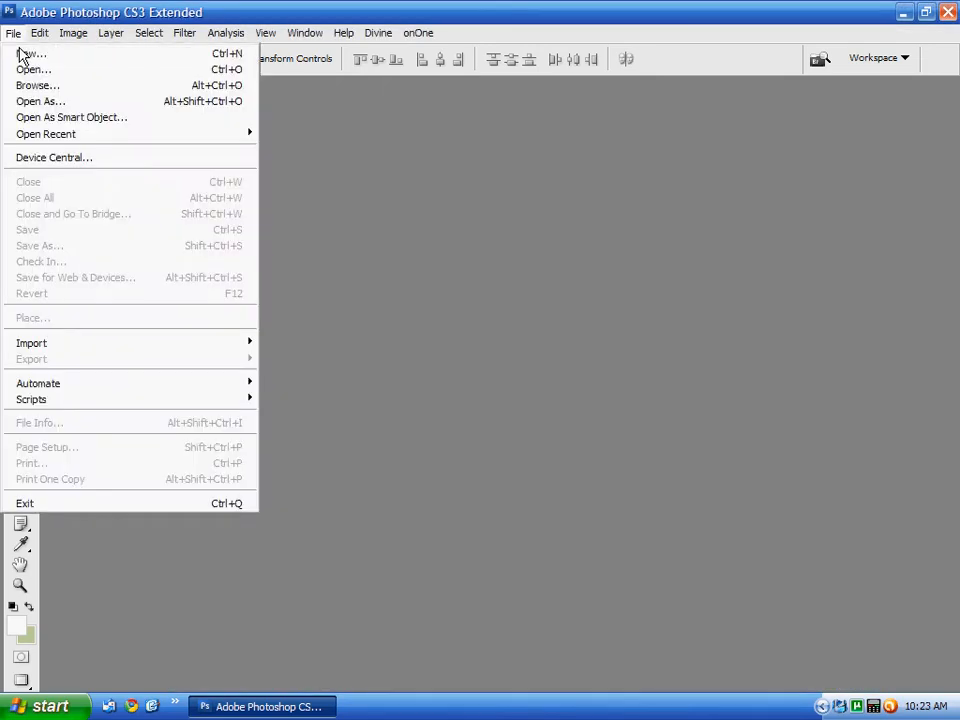
click(28, 58)
click(573, 172)
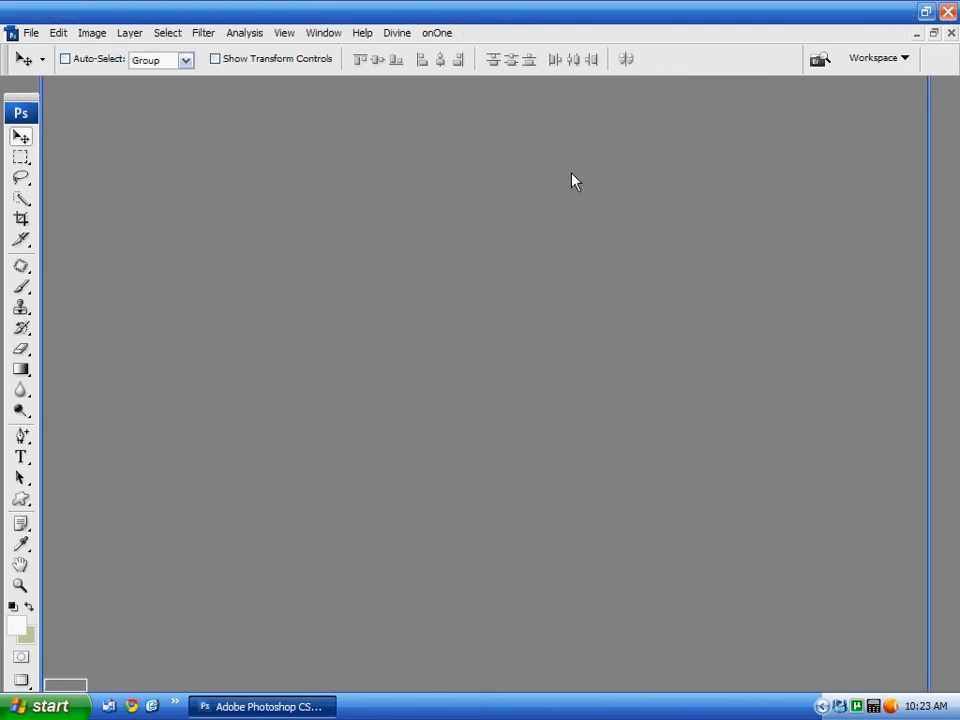
Set the foreground colour to black and fill the canvas with it using the Paint Bucket
drag(22, 370, 92, 399)
mouse_move(947, 132)
click(18, 625)
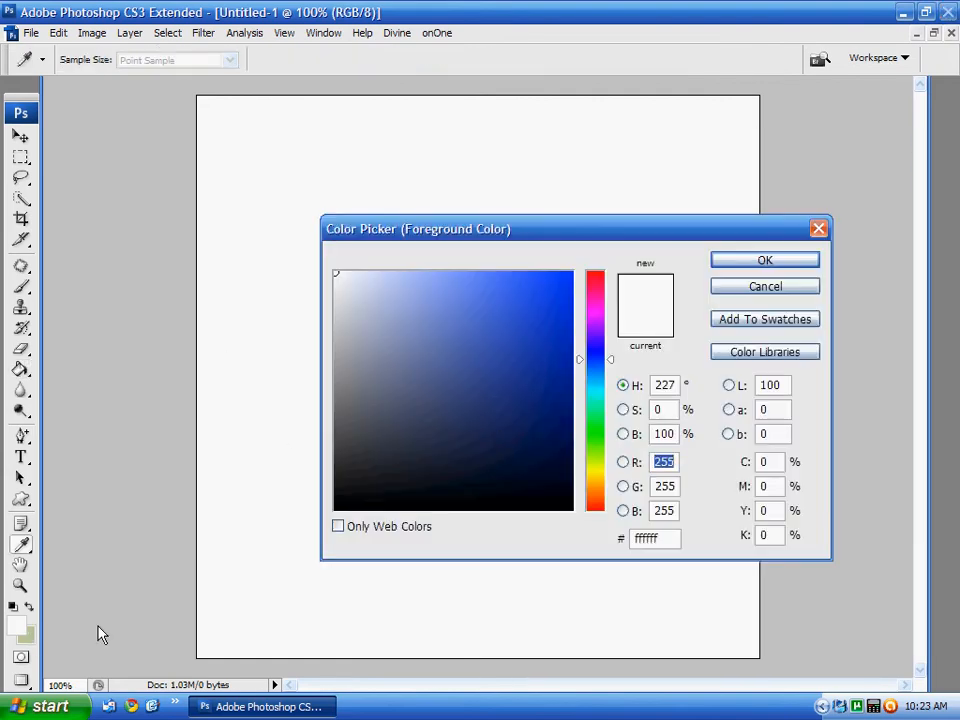
click(571, 508)
click(758, 261)
click(332, 368)
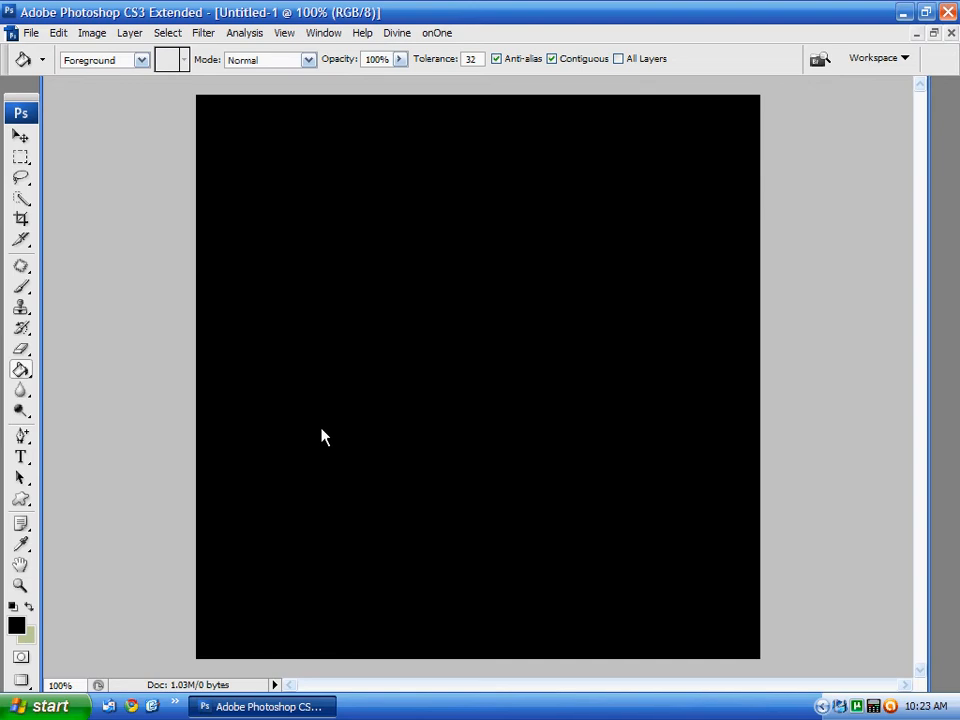
Draw a wide rounded rectangle path with a 30 px radius mid-canvas and convert it to a selection with 0 px feather
click(20, 499)
click(121, 528)
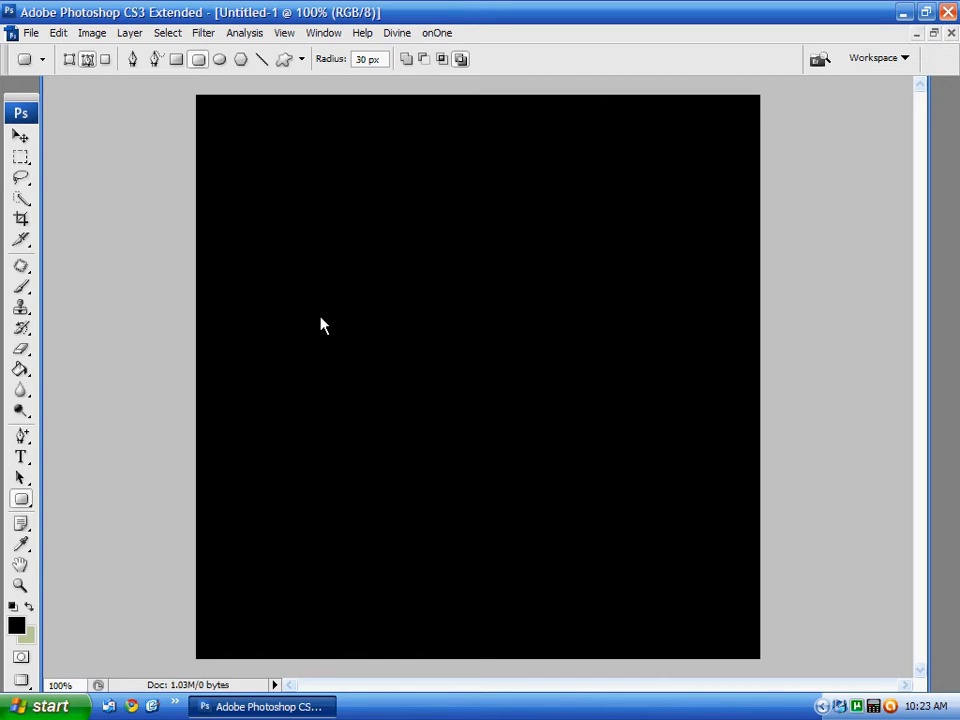
drag(301, 306, 706, 419)
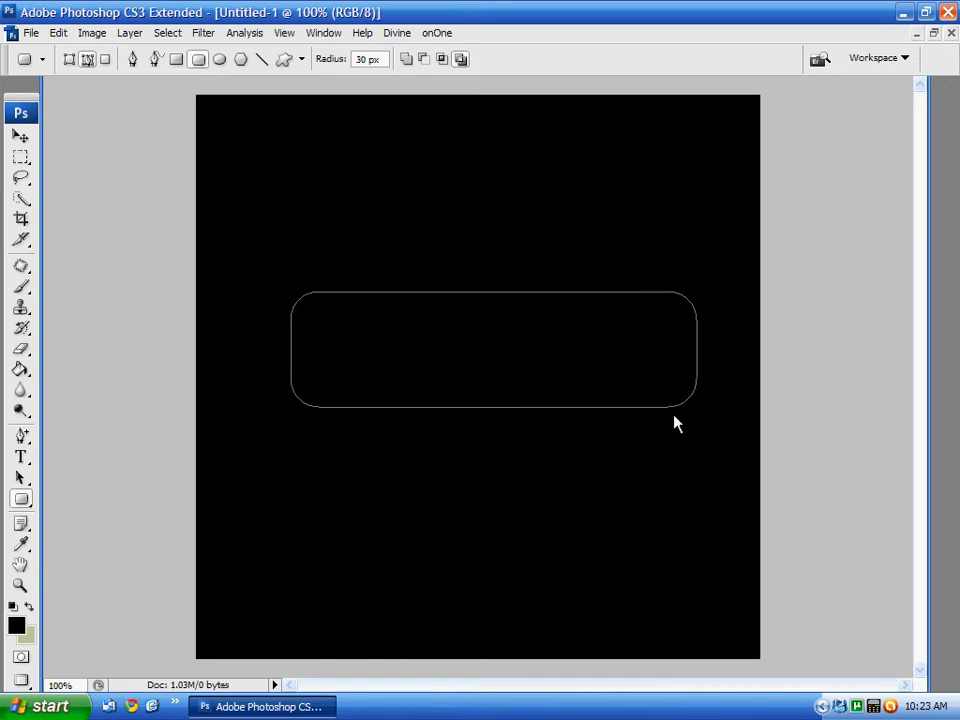
right_click(560, 366)
click(611, 421)
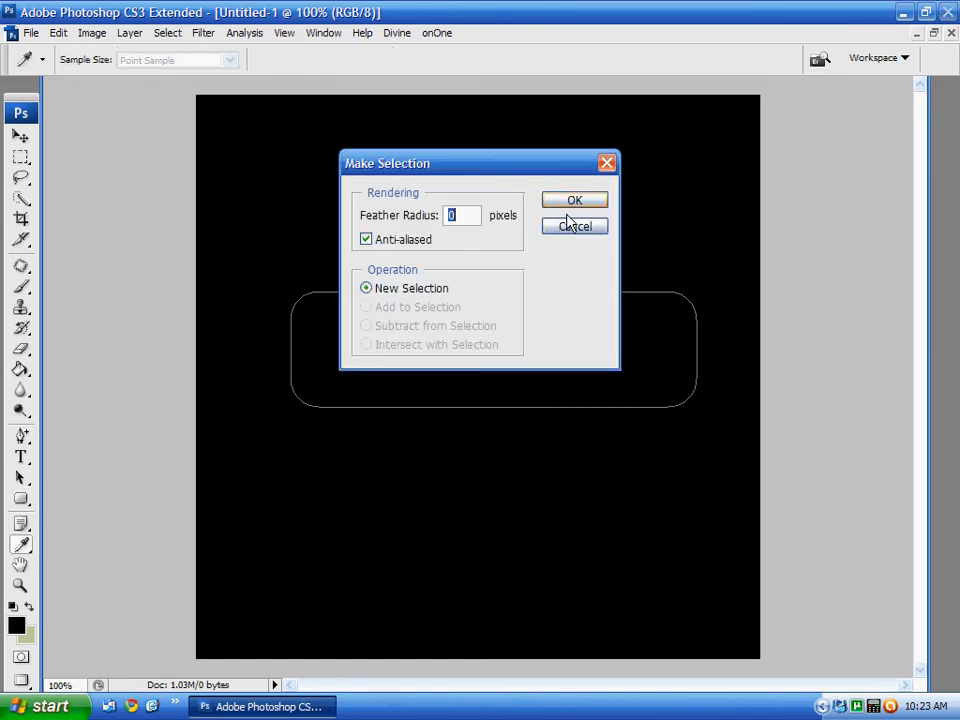
click(571, 207)
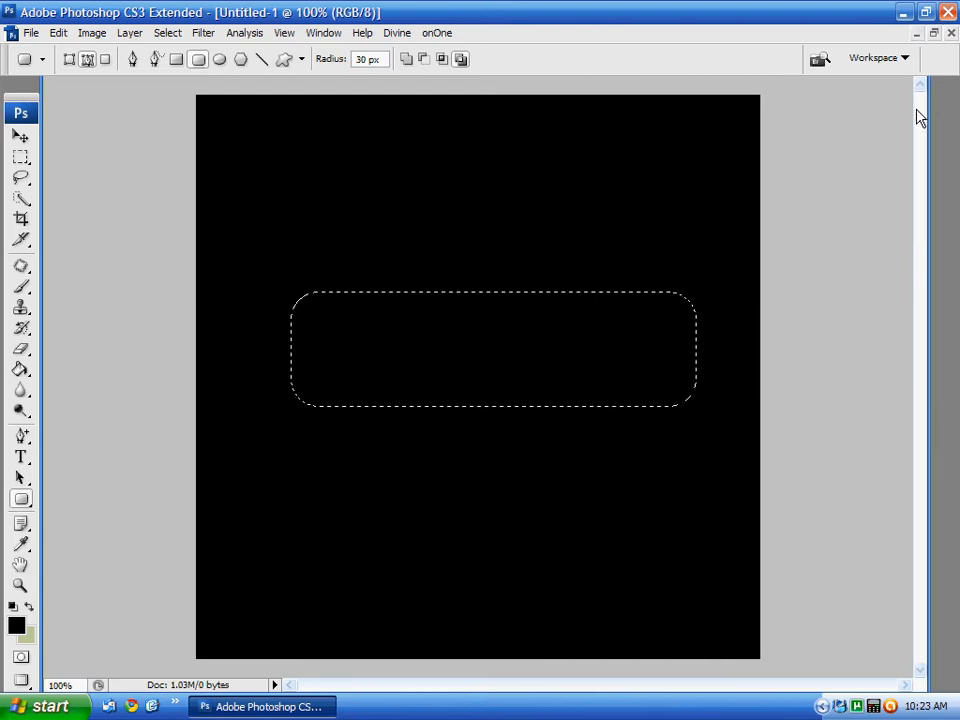
Add a new layer and set the starting colour stop of the Foreground to Transparent gradient to dark blue
key(F7)
click(873, 602)
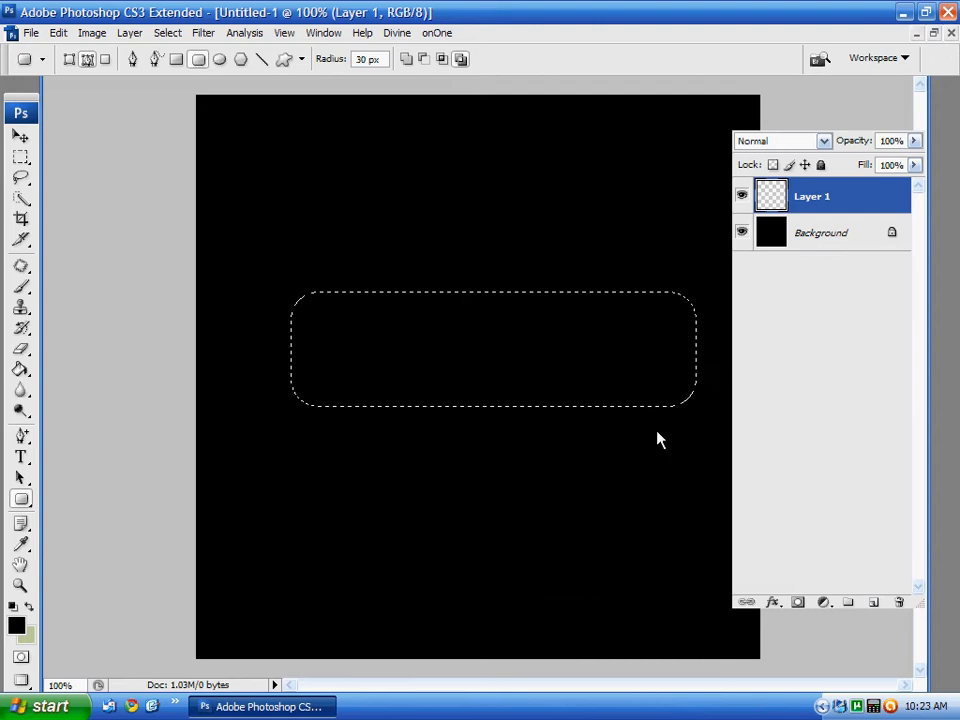
click(30, 379)
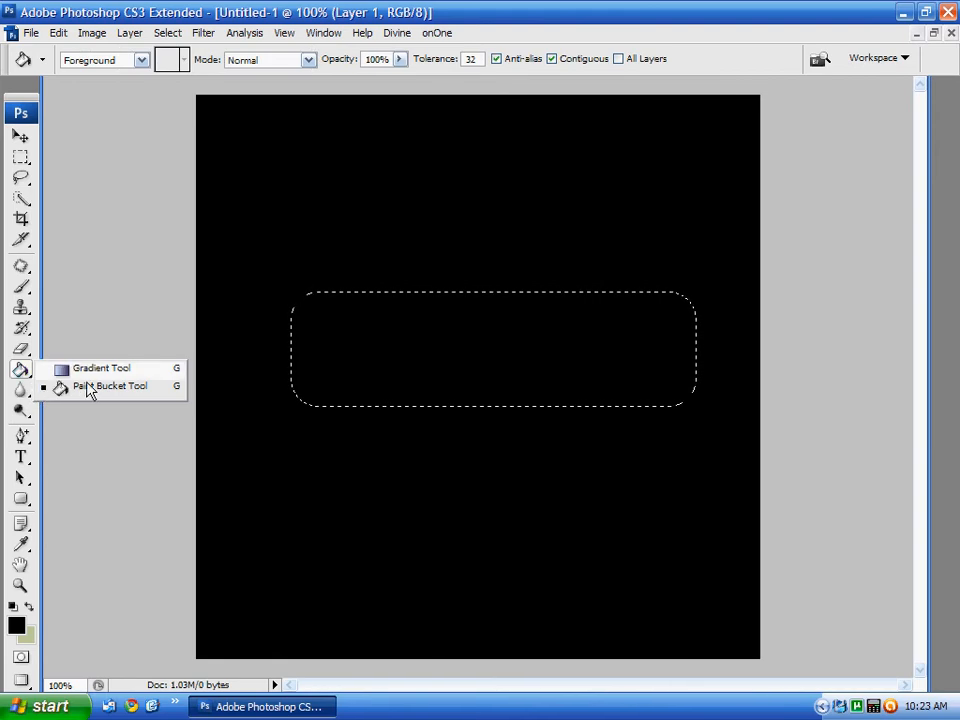
click(95, 369)
click(126, 60)
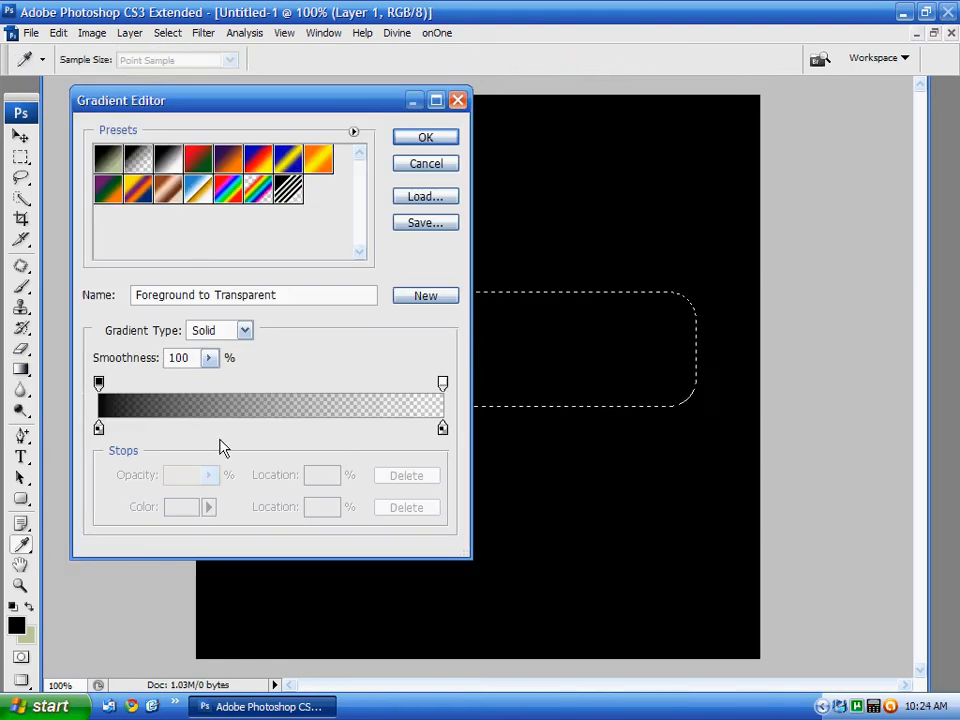
click(100, 432)
double_click(100, 432)
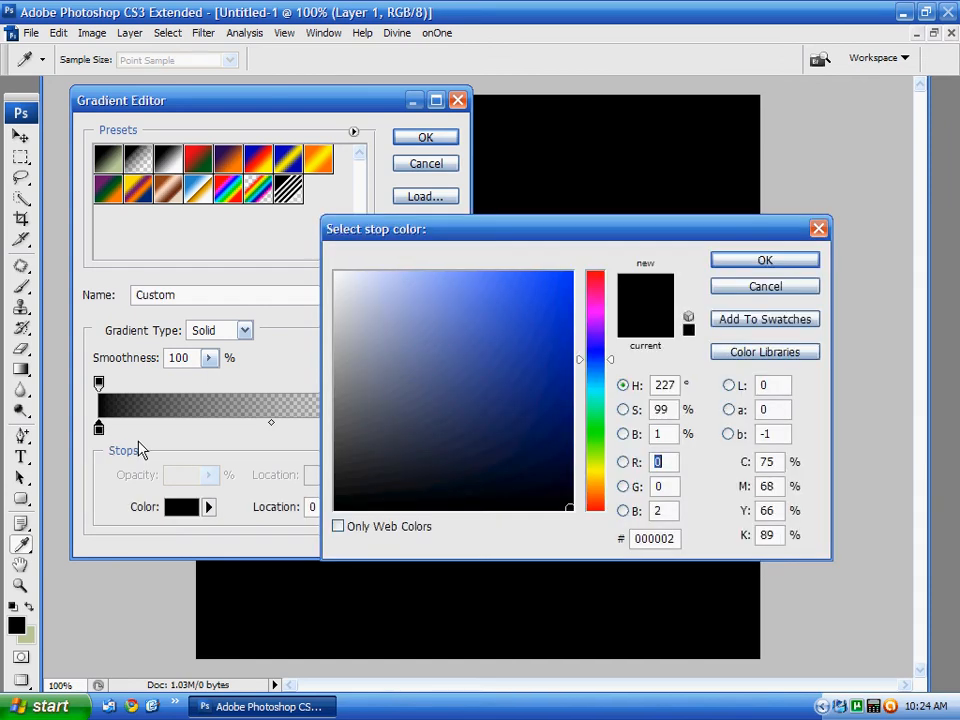
click(571, 388)
click(765, 260)
Add a middle colour stop to the gradient at 49% and make it the same dark blue as the starting stop
click(269, 428)
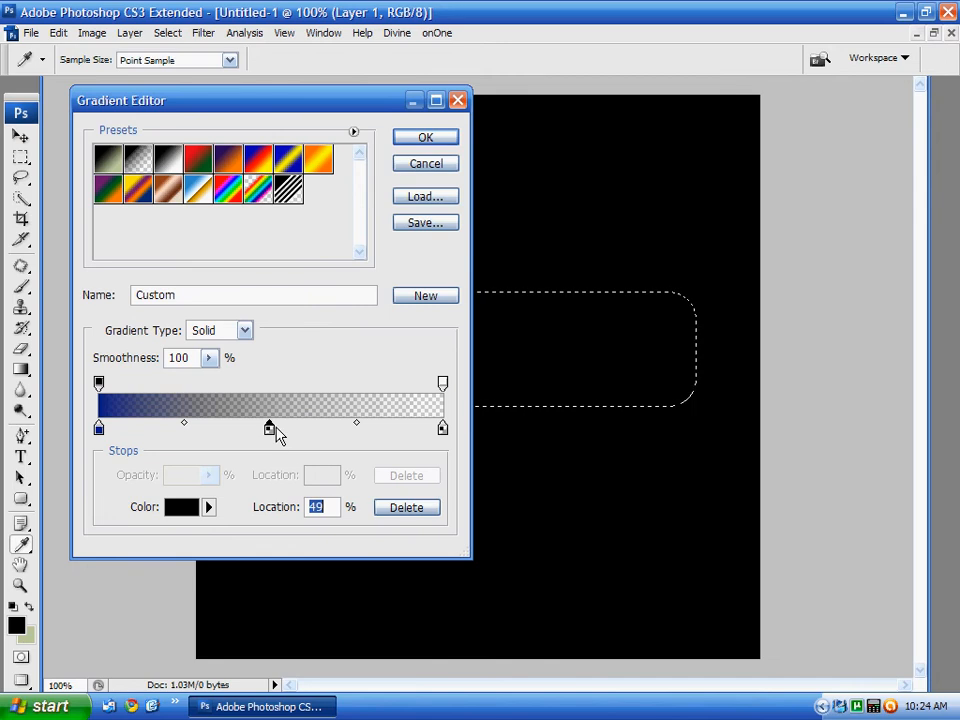
click(190, 511)
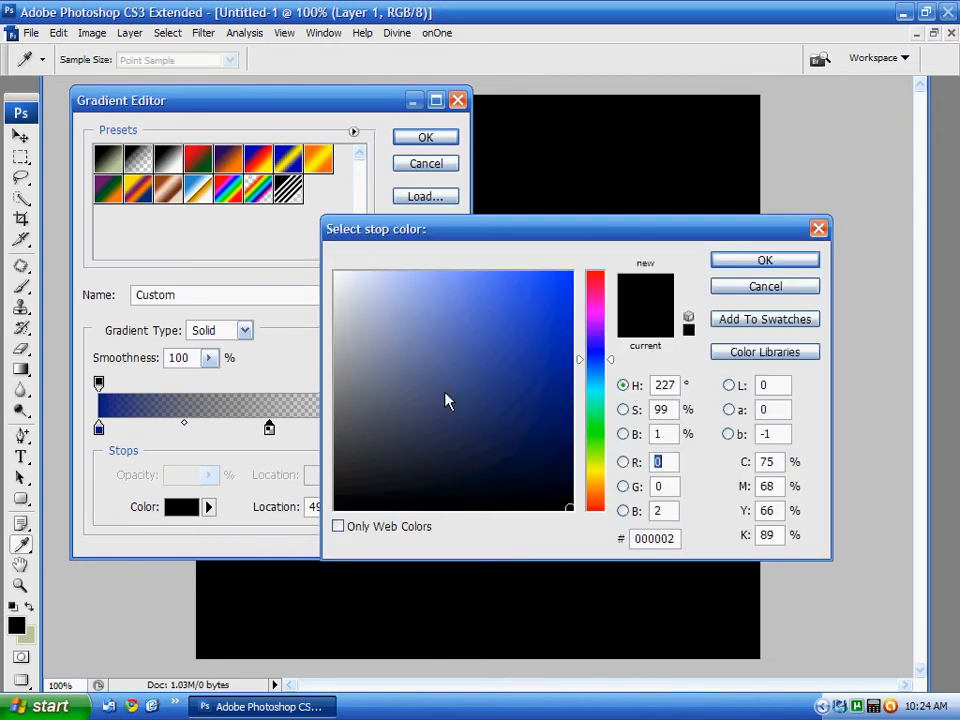
click(765, 286)
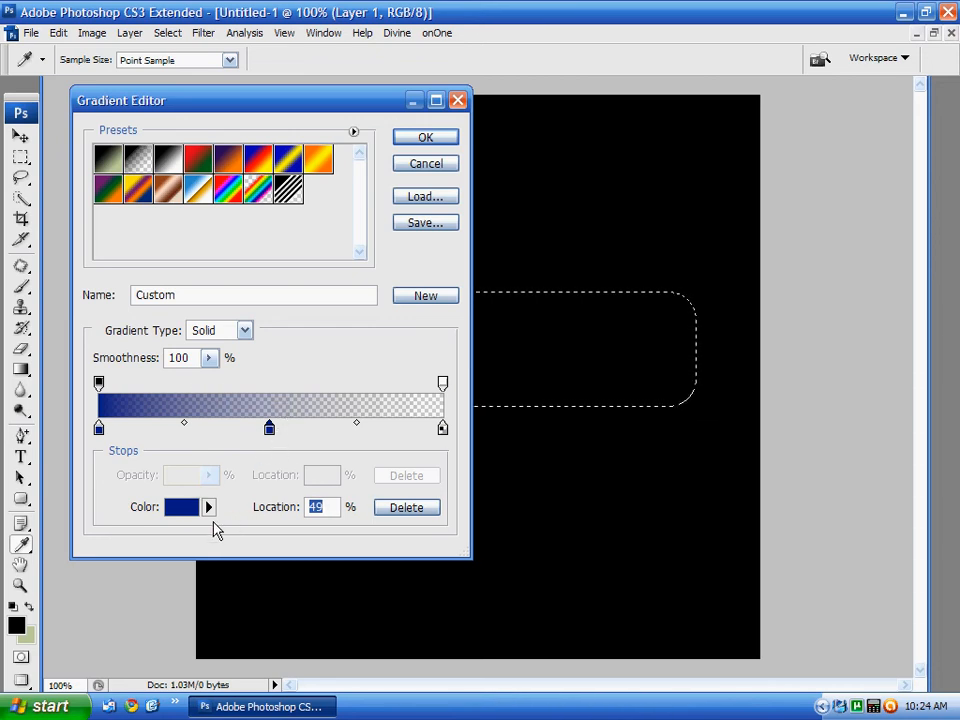
Match the gradient's end colour stop to the dark blue and set its end opacity stop to 100%
click(443, 430)
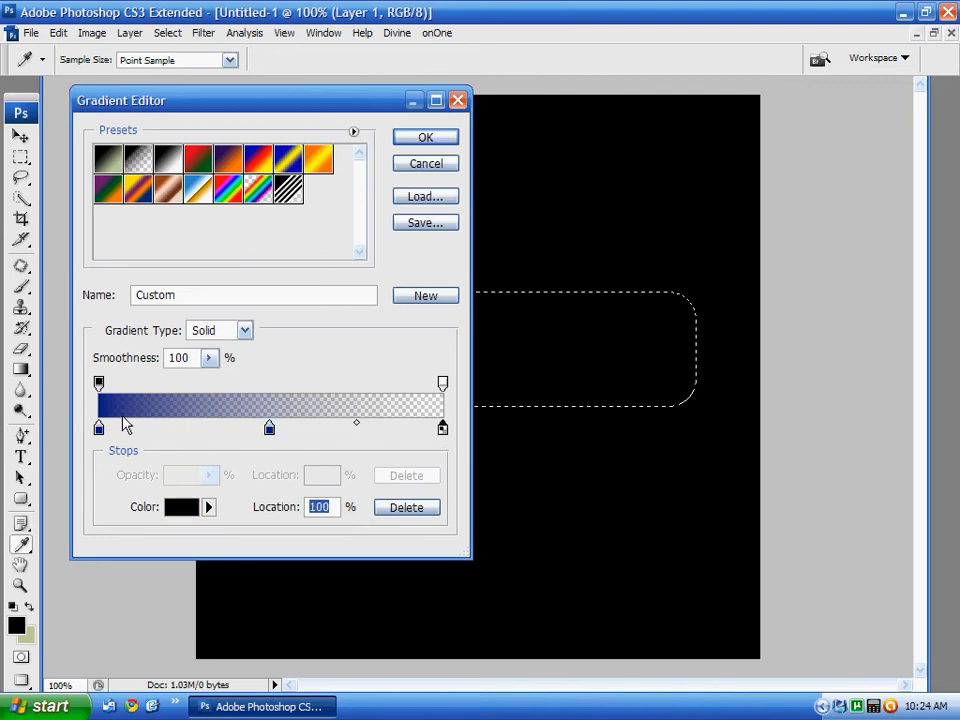
click(109, 416)
click(444, 384)
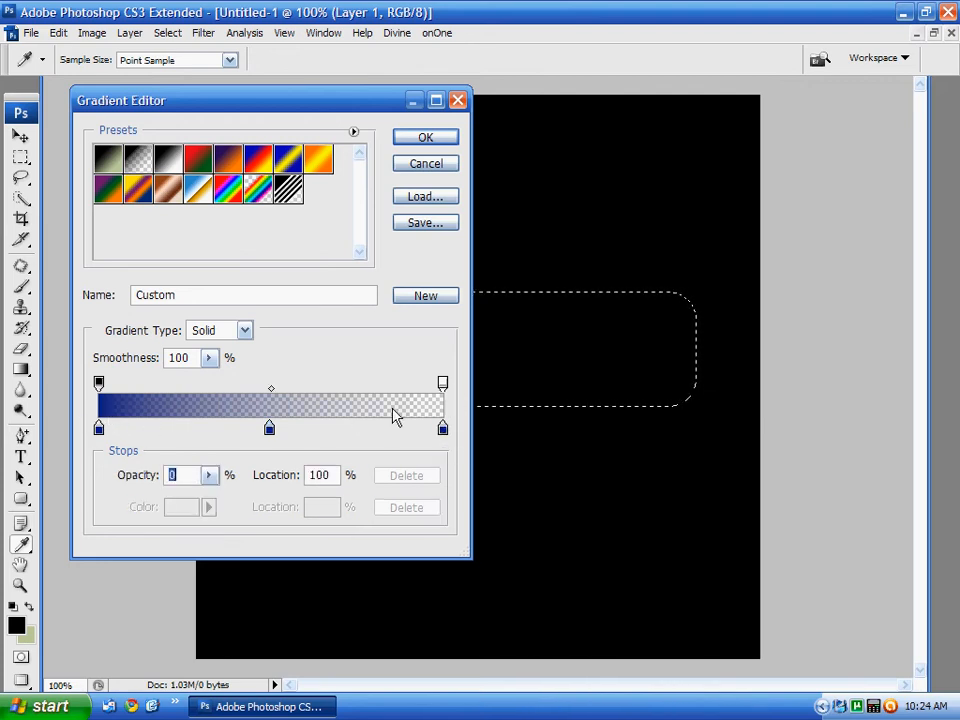
drag(210, 476, 356, 514)
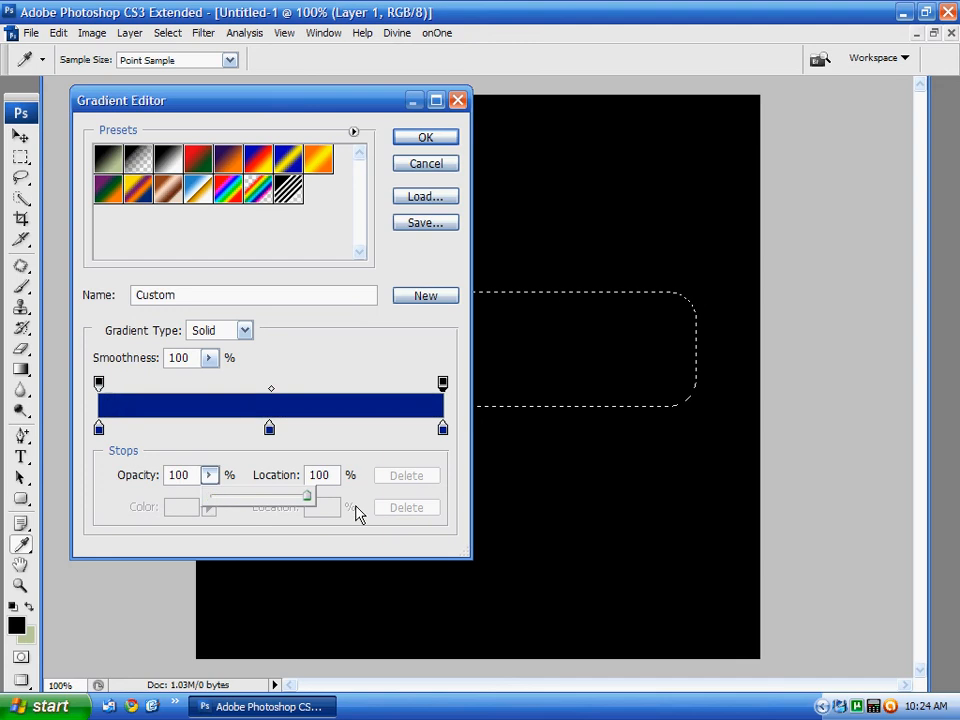
Change the gradient's middle colour stop to a lighter medium blue
click(270, 432)
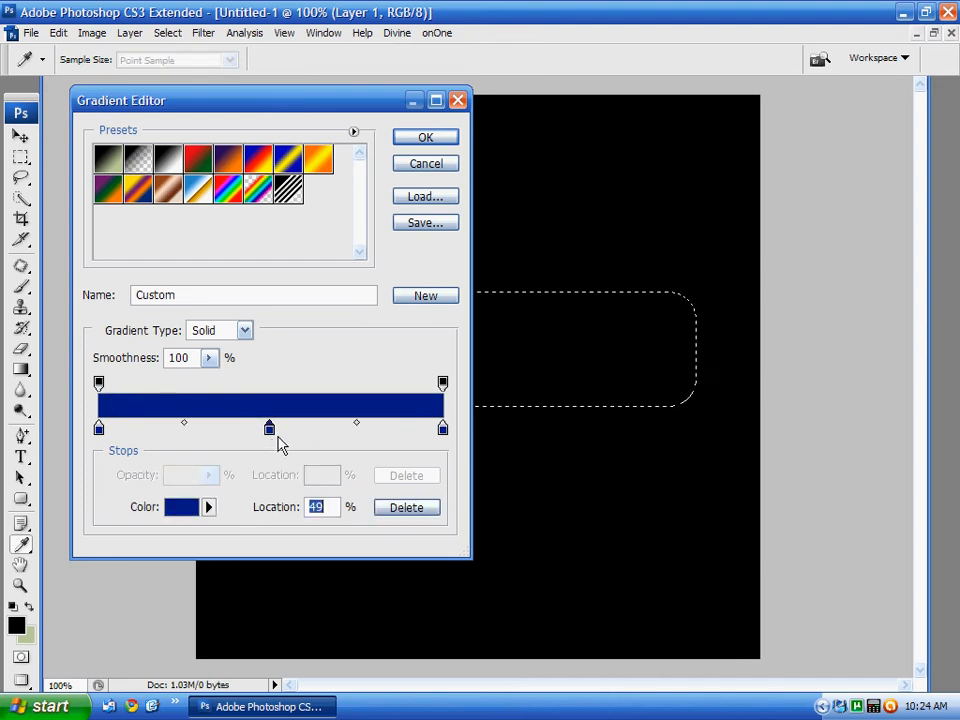
click(190, 510)
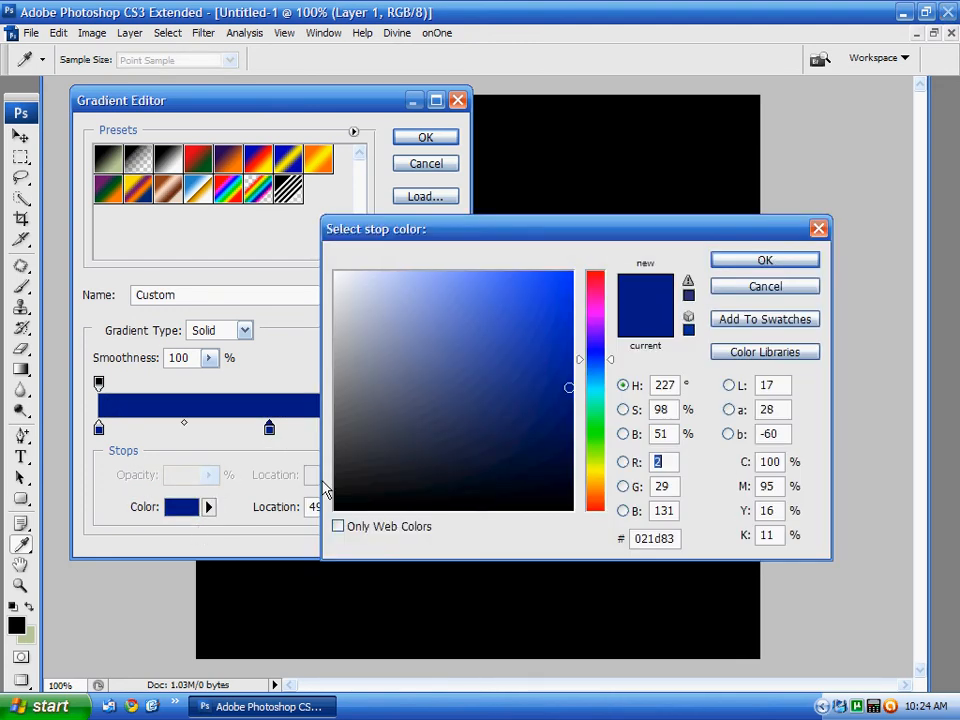
click(521, 352)
click(765, 260)
Set the gradient's end colour stop to the lighter blue #3e5ac0 and accept the gradient
click(443, 429)
double_click(453, 438)
click(455, 310)
drag(745, 232, 937, 220)
click(685, 318)
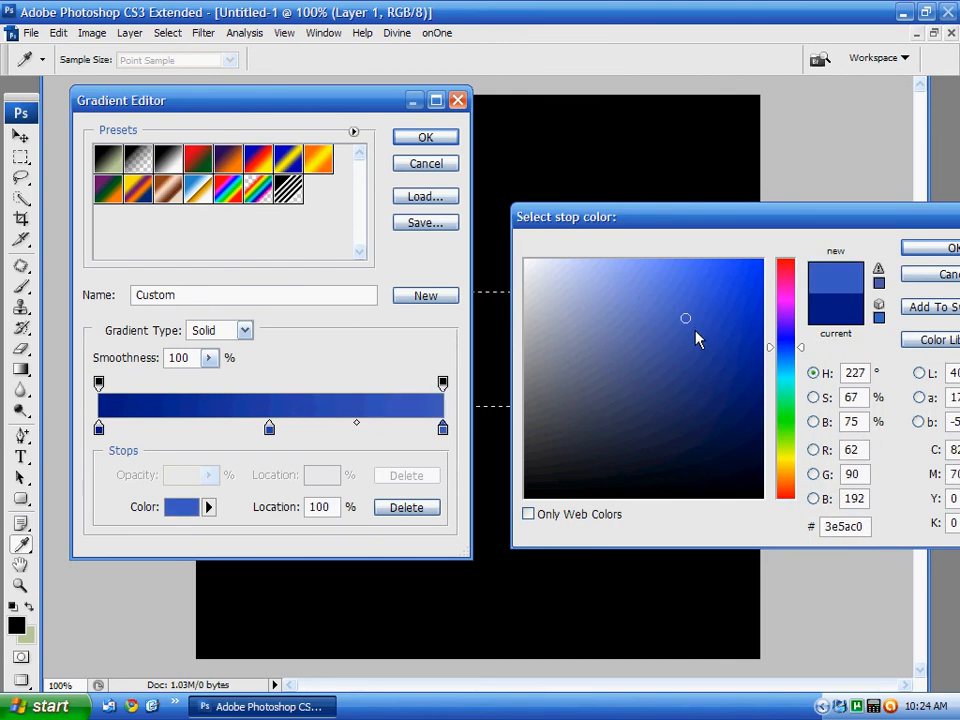
click(915, 252)
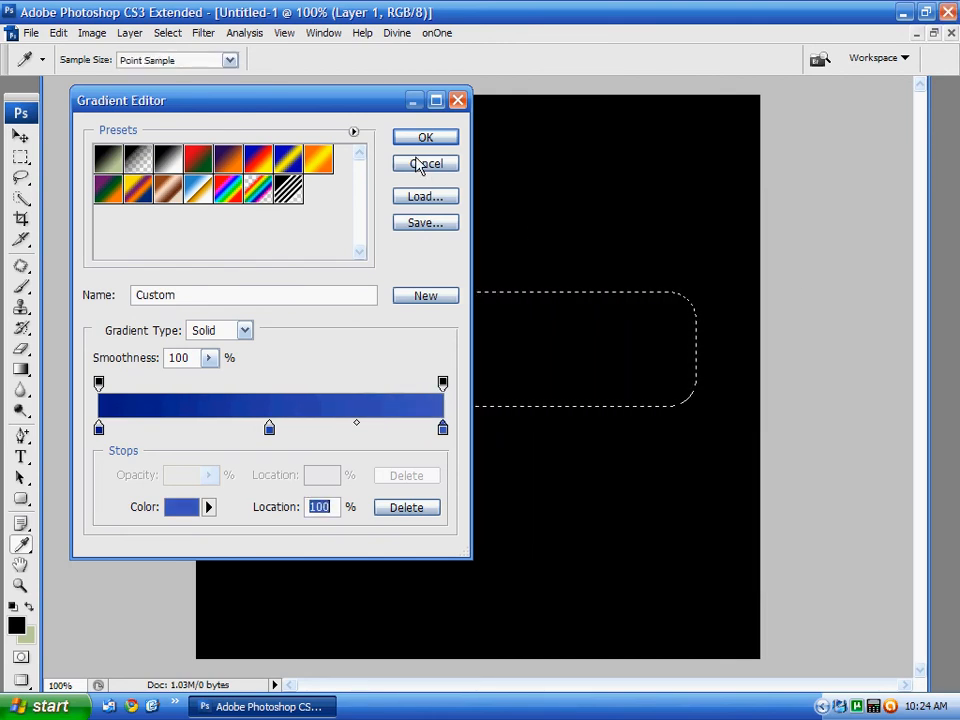
key(Return)
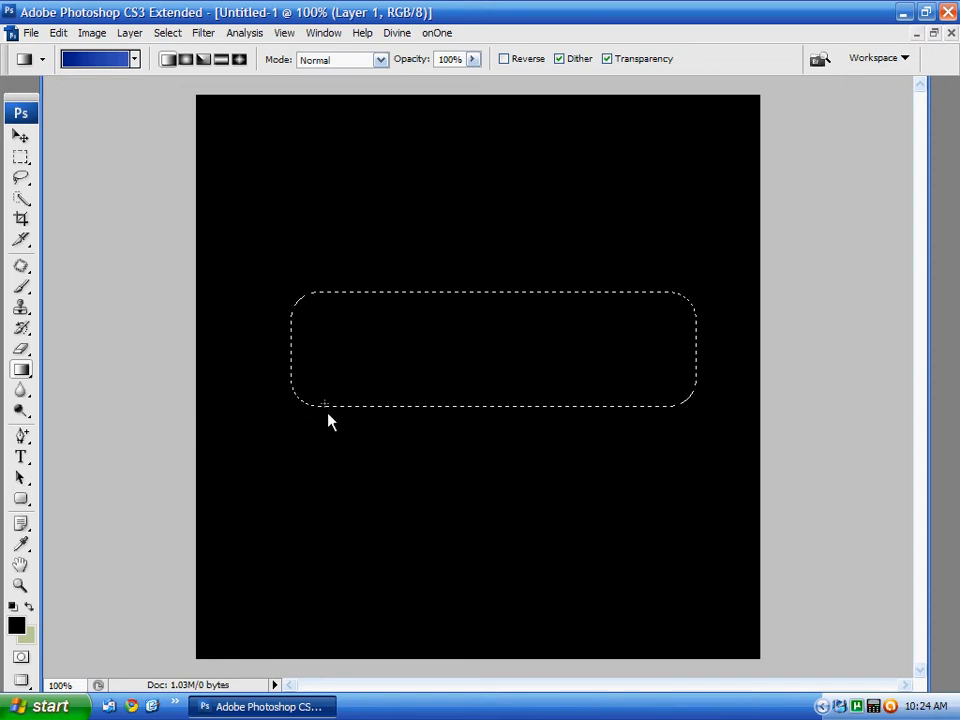
Fill the rounded selection with the linear gradient, dark blue at its left end to lighter blue at its right, and deselect
drag(307, 408, 698, 315)
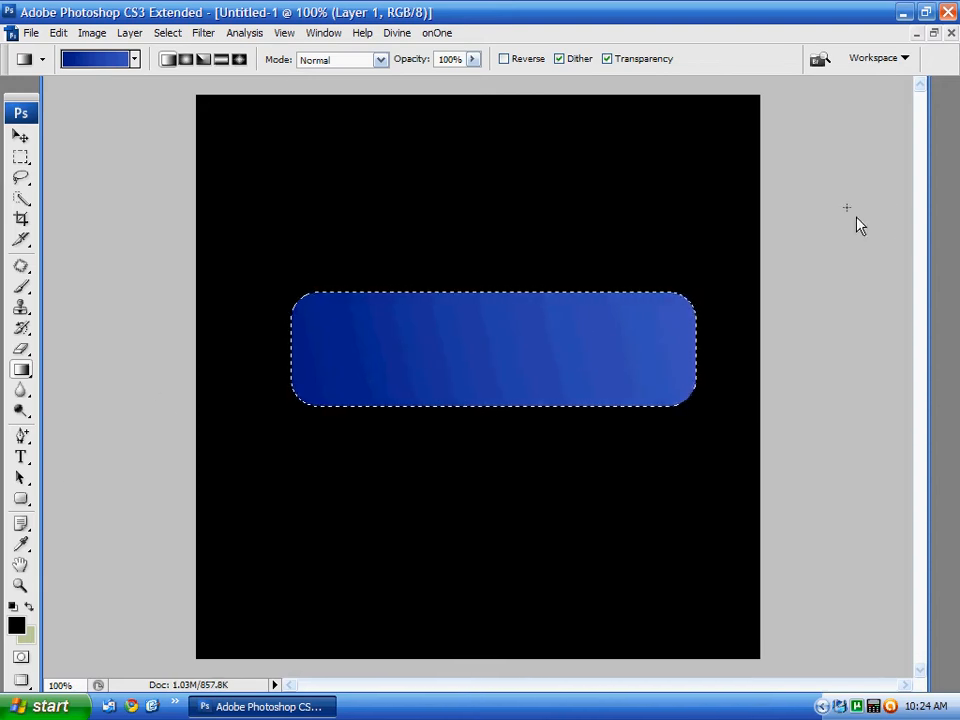
click(167, 32)
click(182, 69)
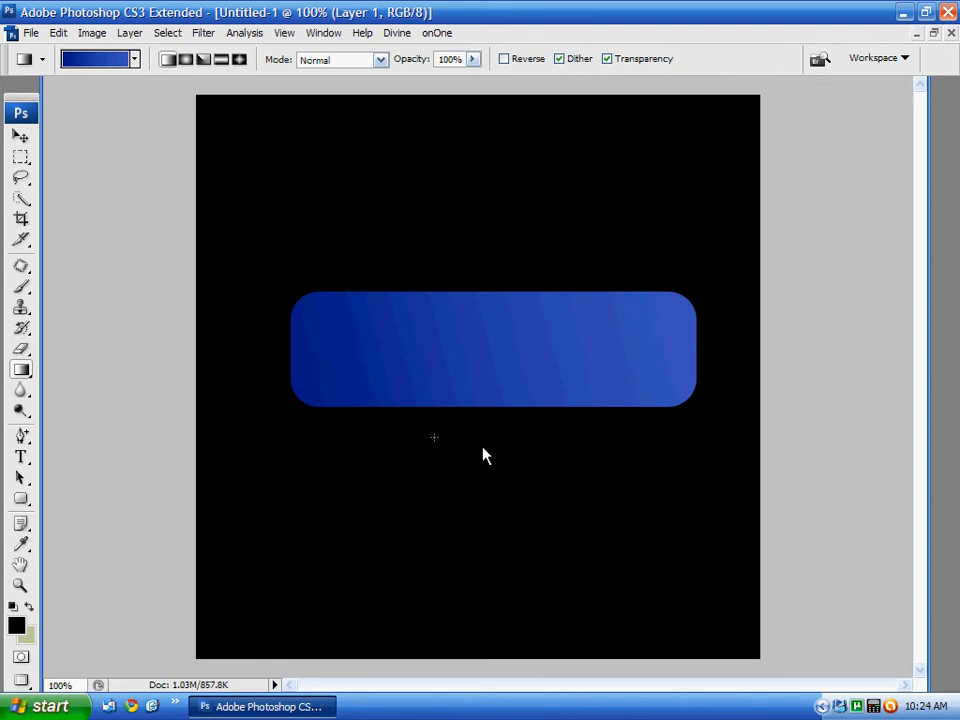
Add an Inner Glow effect to the button layer and change the glow colour to white
click(959, 130)
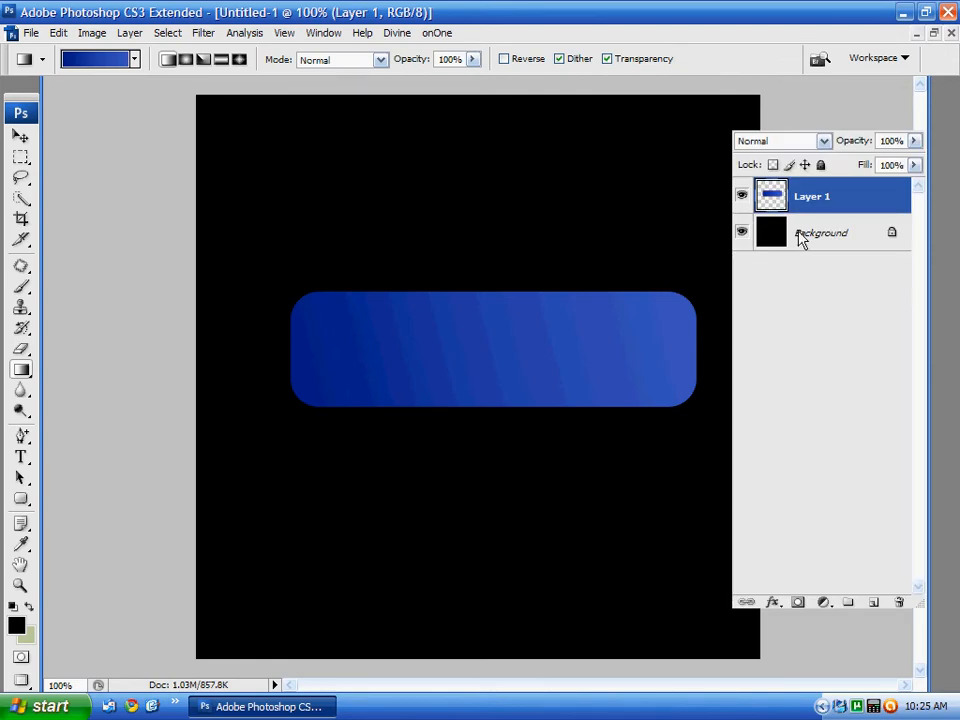
click(783, 611)
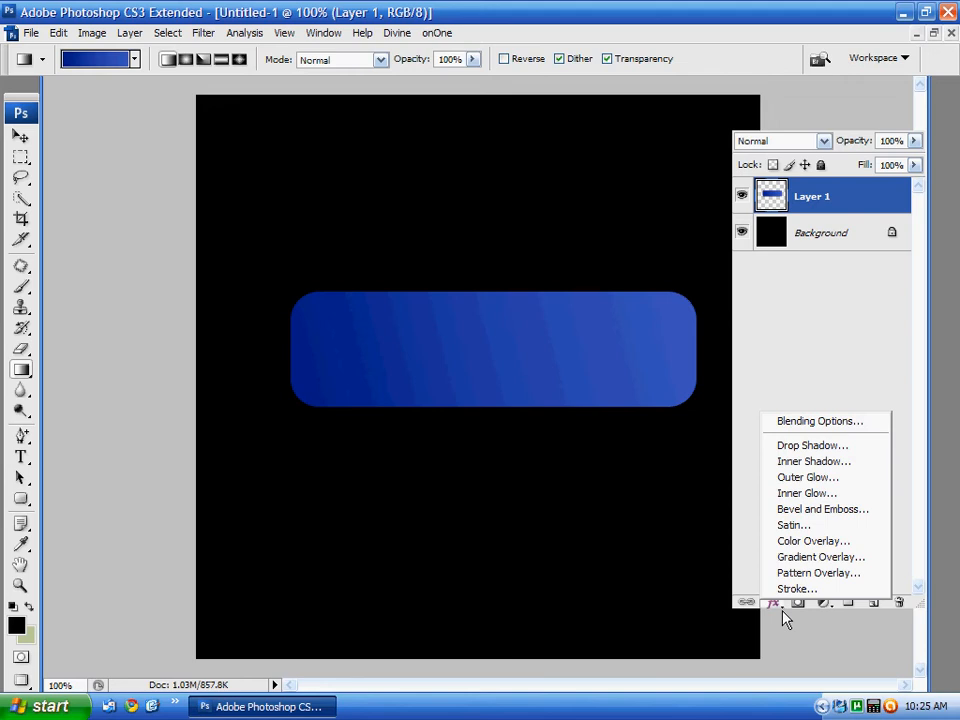
click(810, 508)
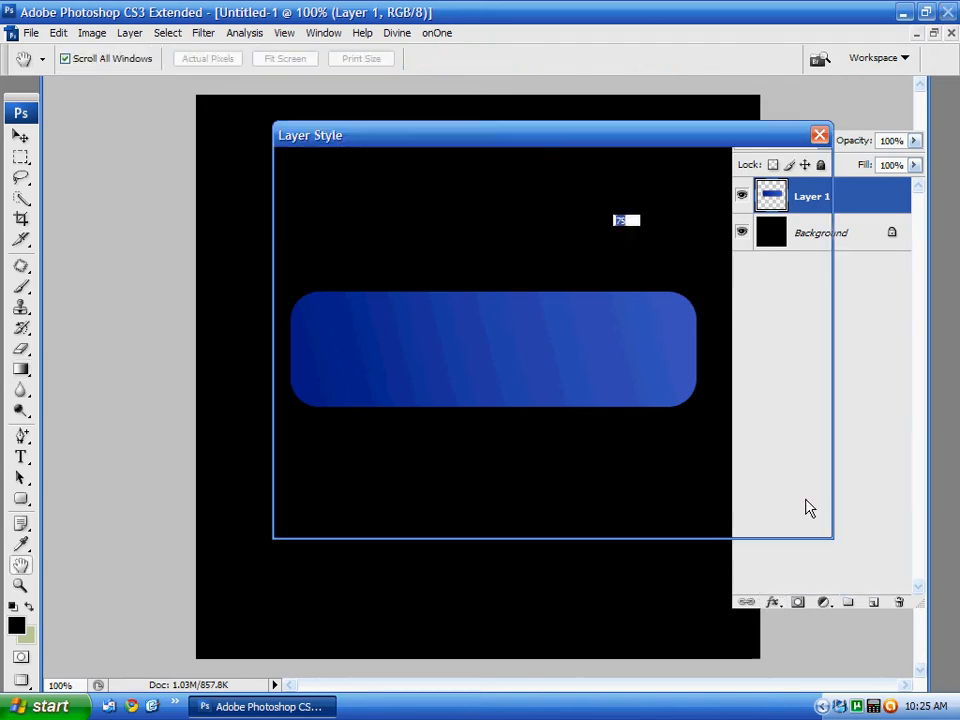
drag(470, 147, 650, 142)
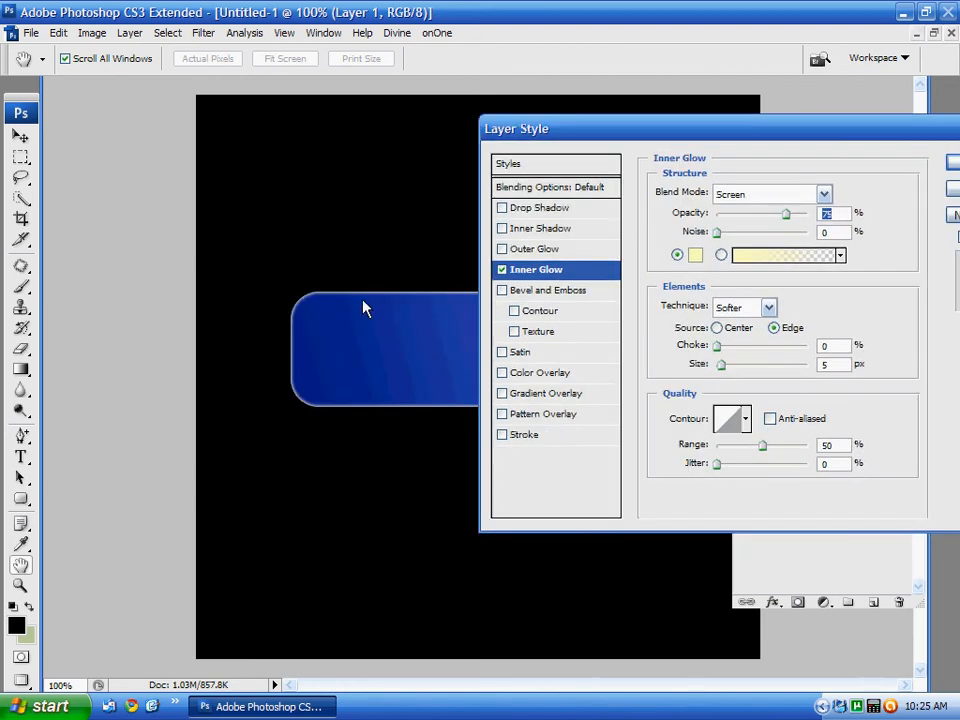
click(695, 255)
mouse_move(705, 274)
mouse_down()
mouse_move(645, 321)
mouse_move(503, 257)
mouse_up()
click(953, 276)
Set the inner glow's size to 3 px and range to 30%, and apply the layer style
text(3)
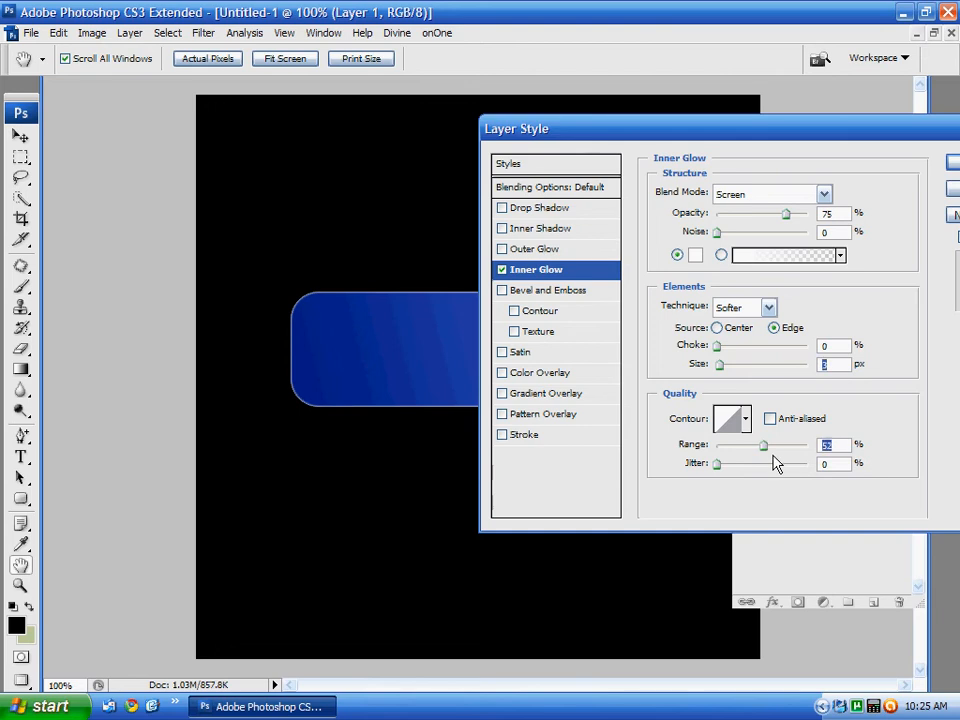
drag(775, 462, 760, 462)
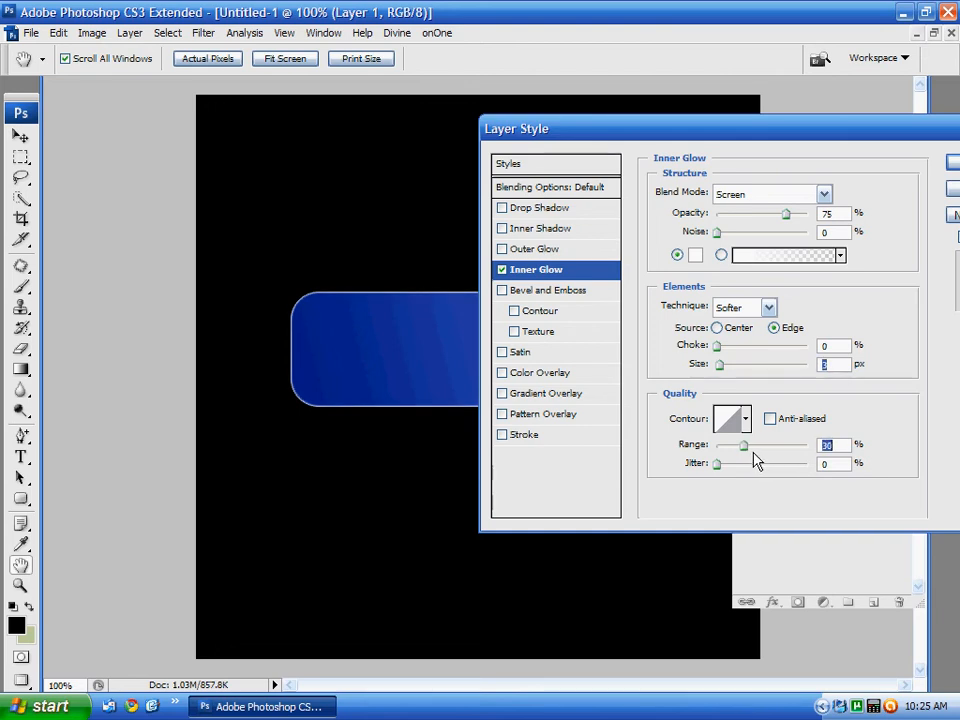
drag(683, 130, 368, 138)
click(670, 174)
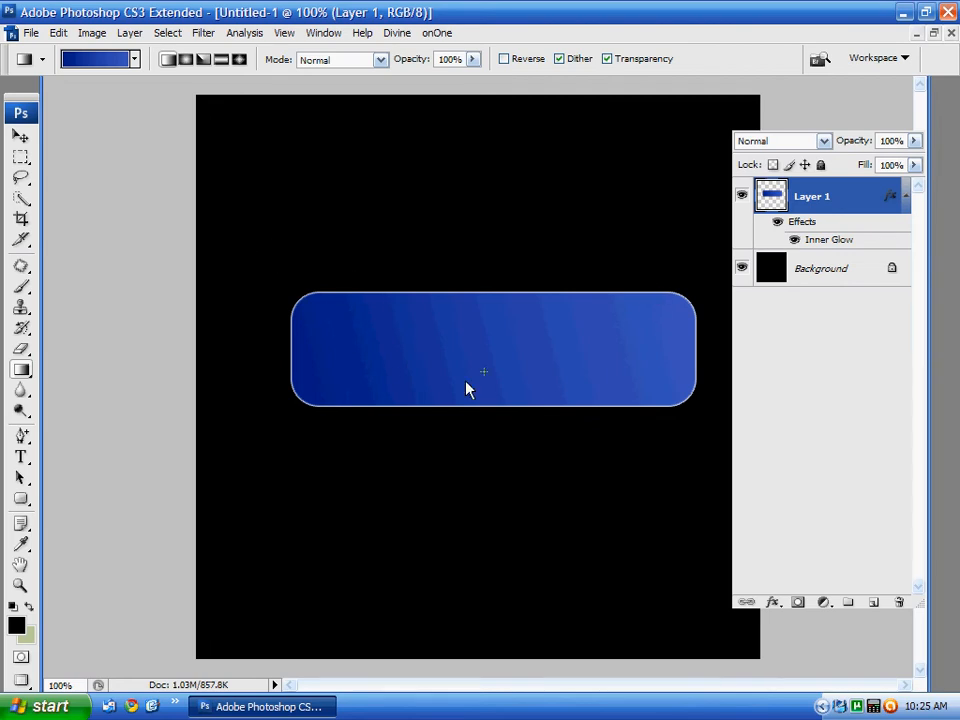
Add a new layer above Layer 1 and load the blue button's outline as a selection
click(881, 608)
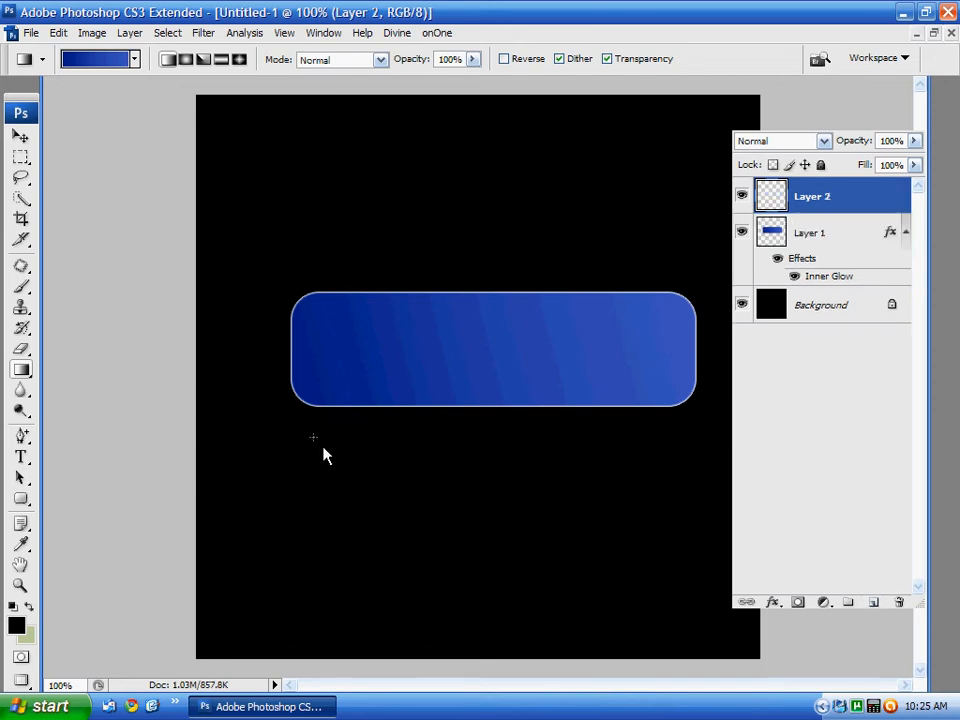
ctrl+click(775, 240)
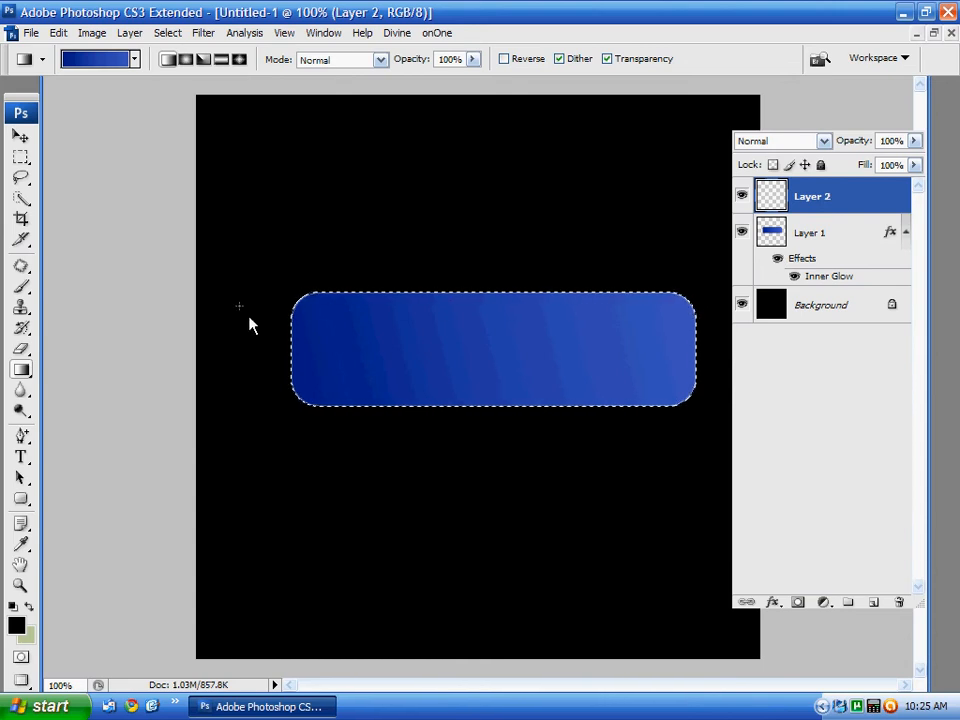
Switch to the Elliptical Marquee tool
click(22, 160)
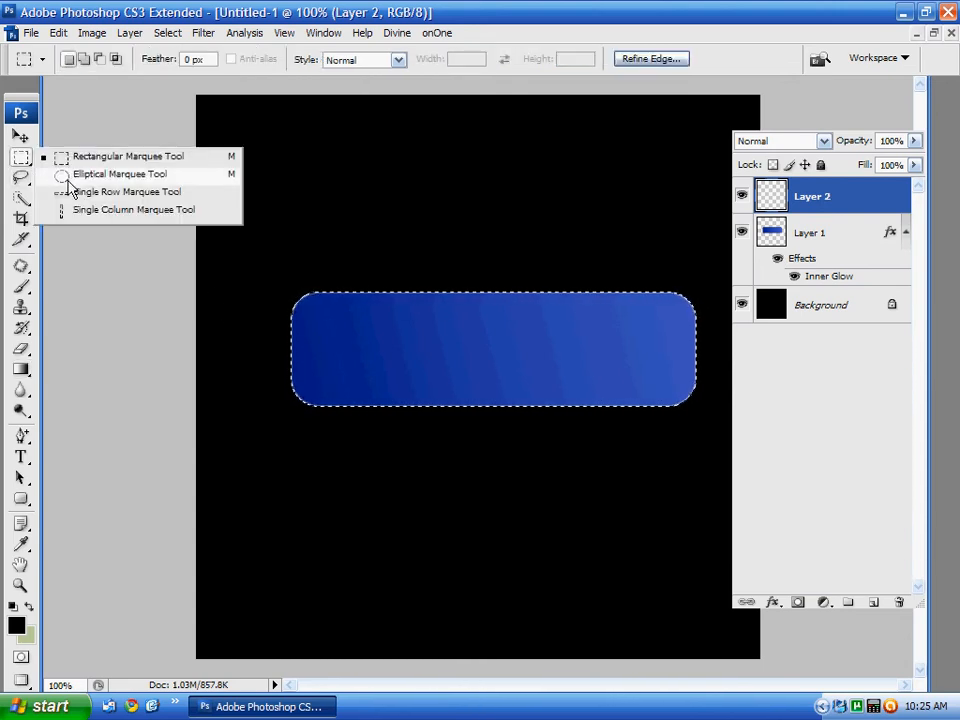
click(77, 174)
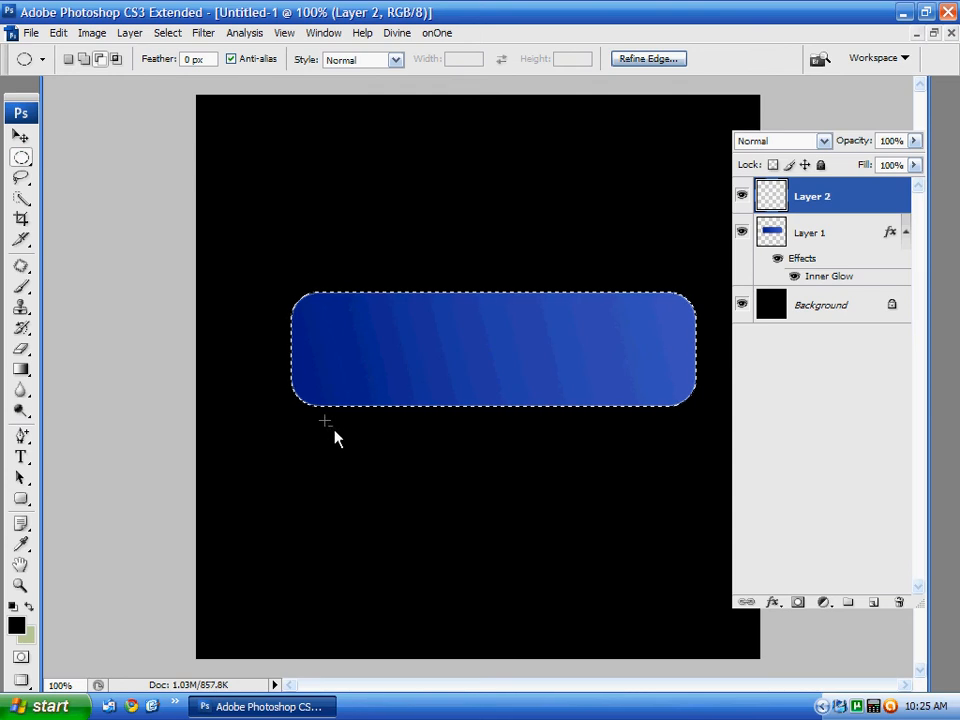
Try to subtract a wide ellipse from the lower part of the button selection
drag(213, 444, 388, 373)
drag(730, 370, 730, 370)
key(ctrl+z)
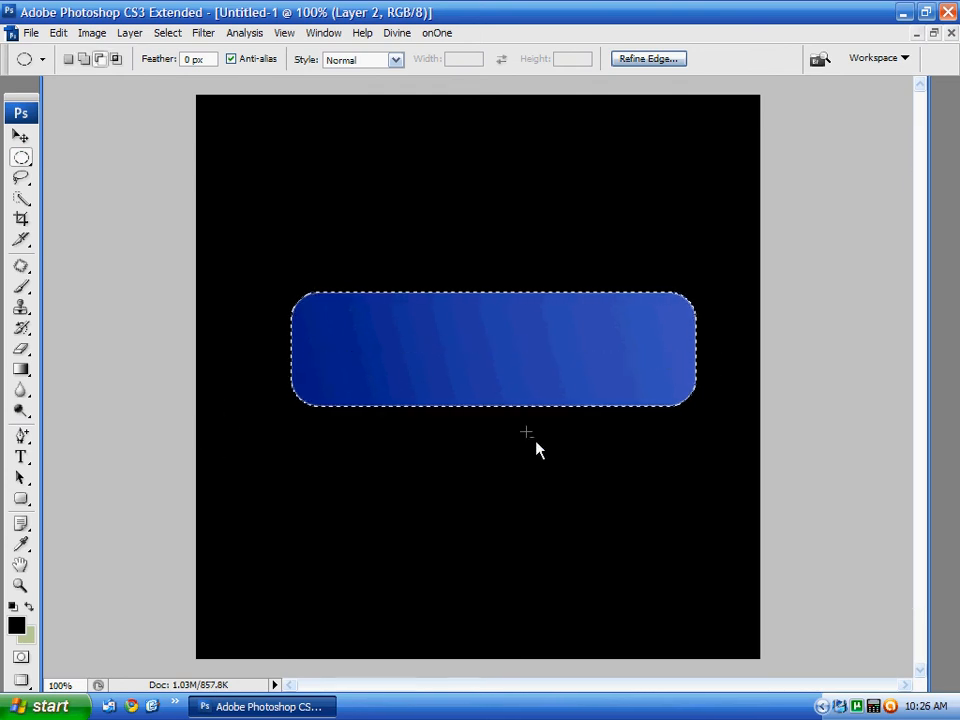
drag(266, 452, 771, 339)
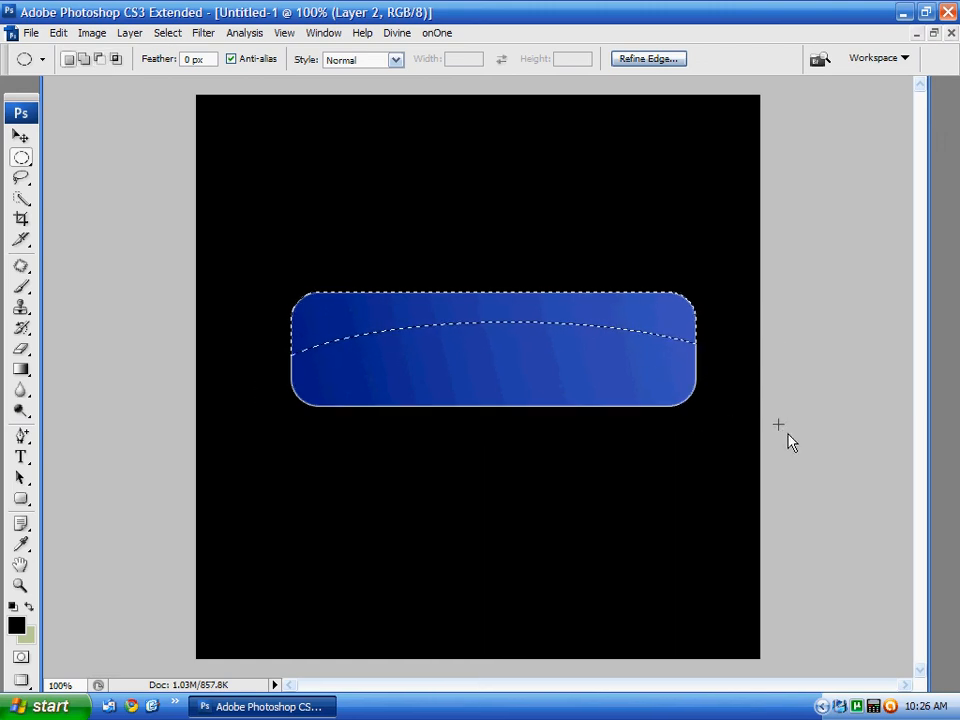
key(ctrl+z)
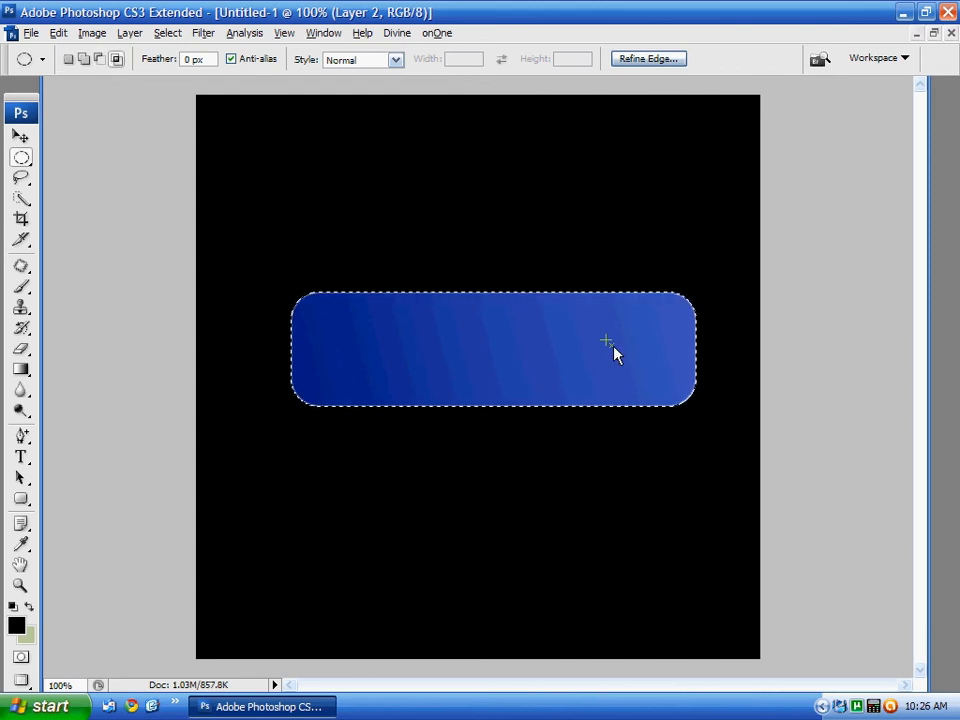
Intersect the button selection with a wide ellipse, keeping the upper part with a downward-bulging lower edge
drag(240, 210, 761, 369)
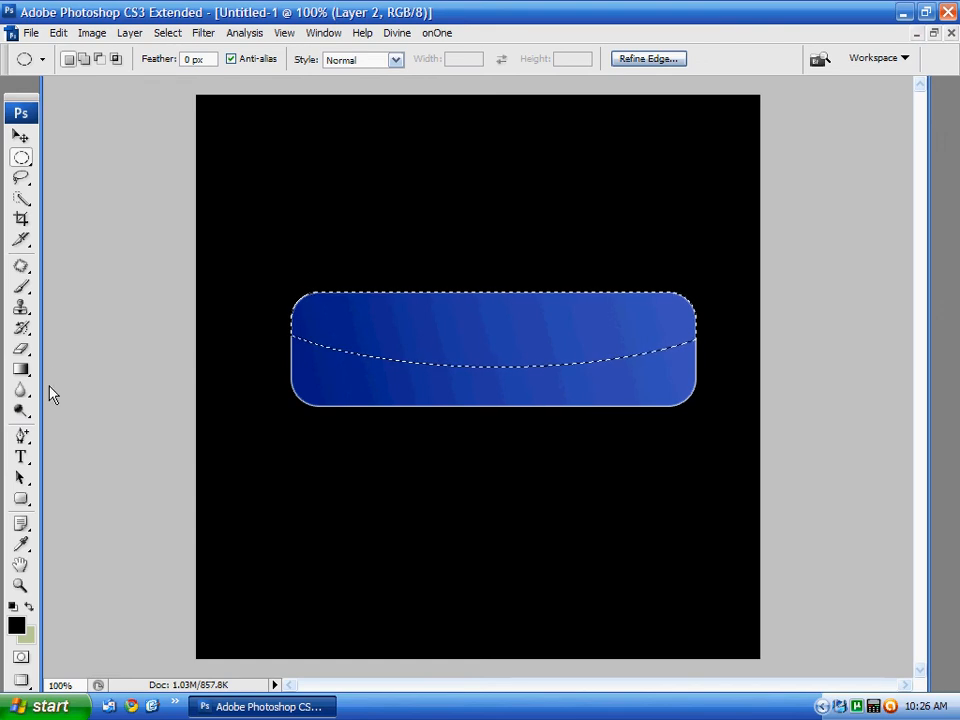
Set the foreground colour to white and choose the Foreground to Transparent preset for the Gradient tool
click(22, 636)
drag(630, 366, 496, 238)
click(926, 249)
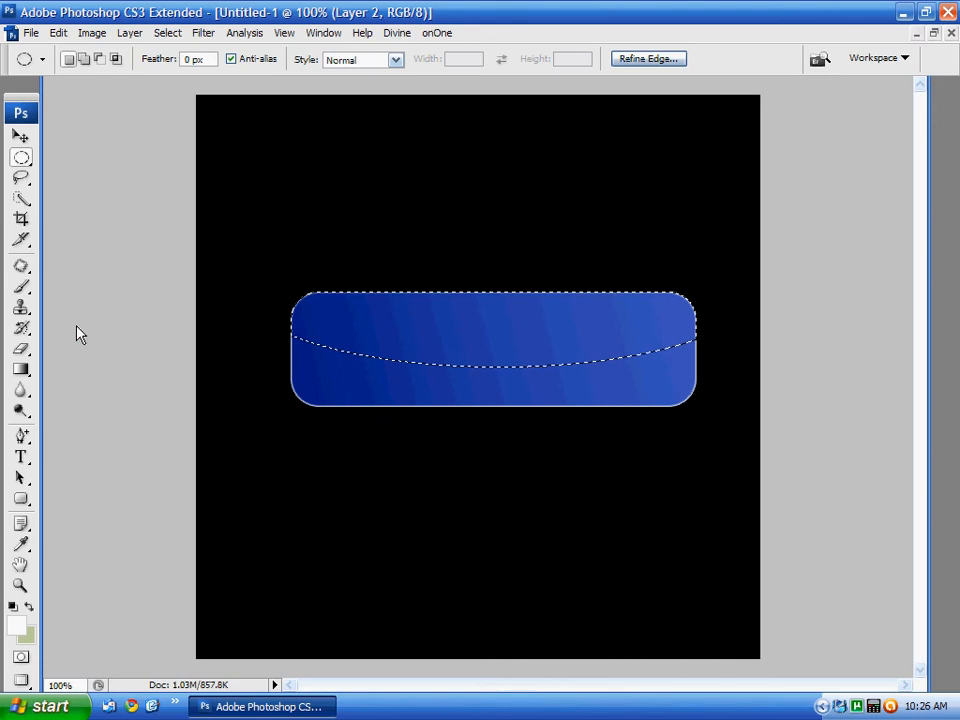
key(g)
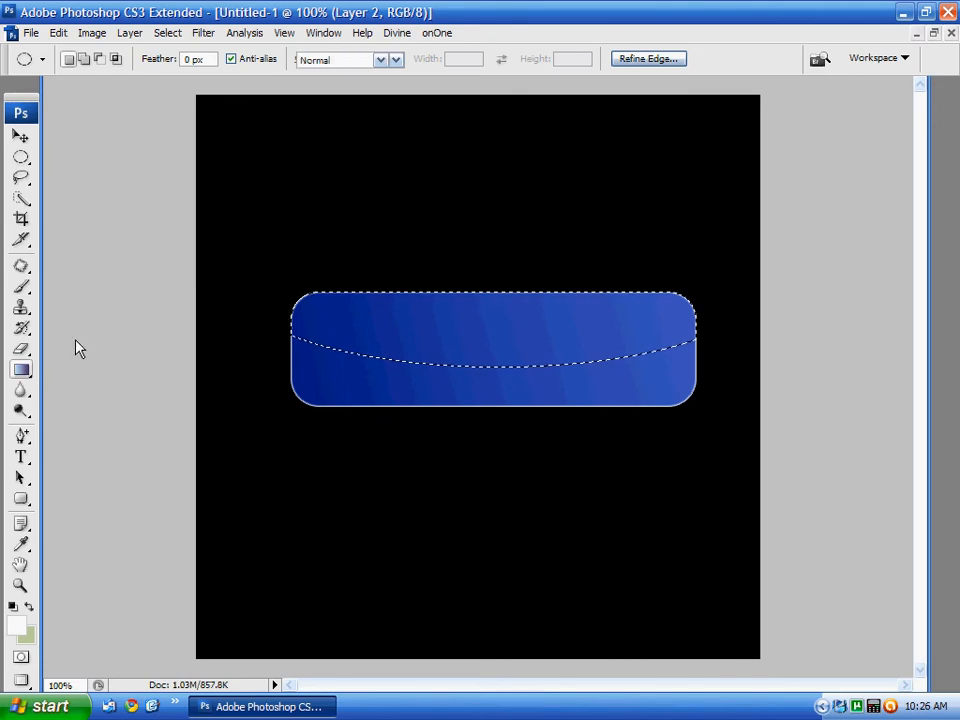
click(134, 59)
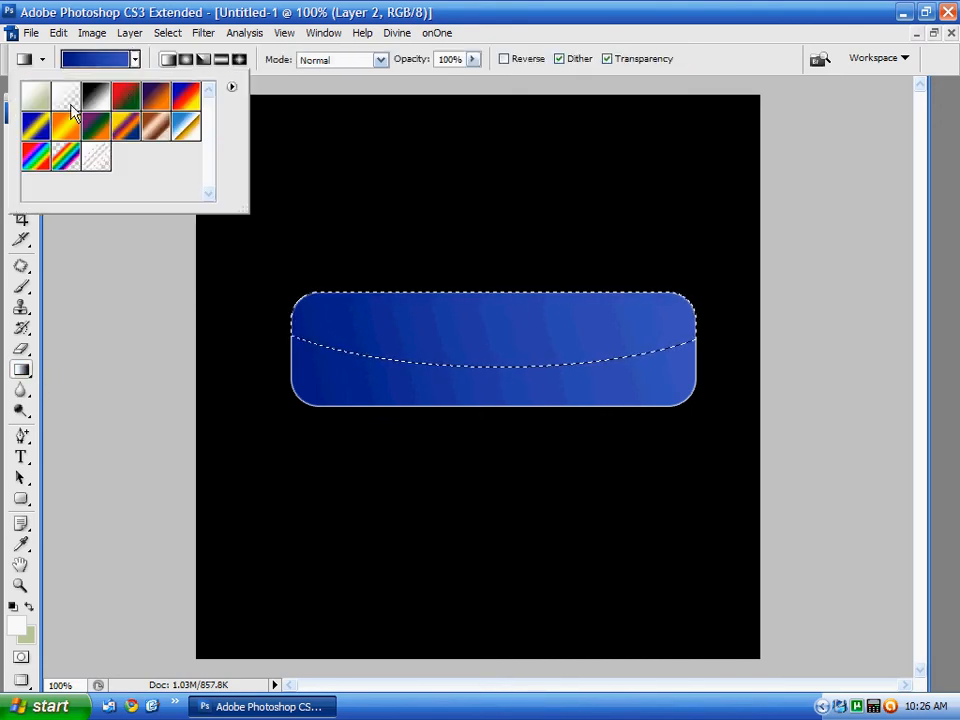
click(72, 98)
click(953, 127)
click(921, 123)
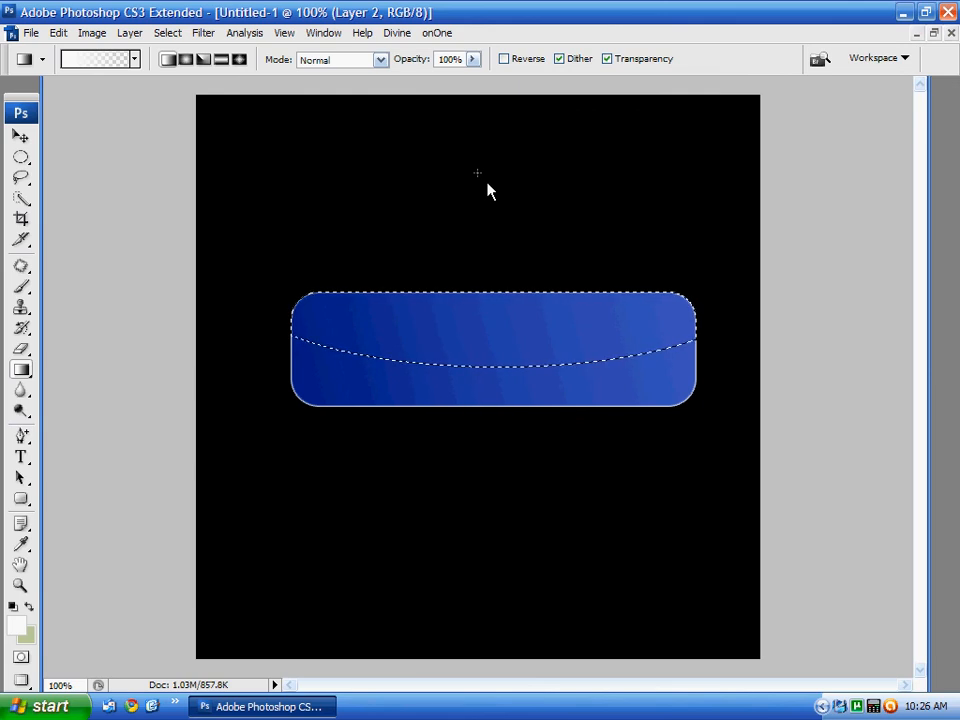
Fill the curved upper selection with the white gradient, from well above the button down to its lower edge, and deselect
drag(474, 173, 484, 407)
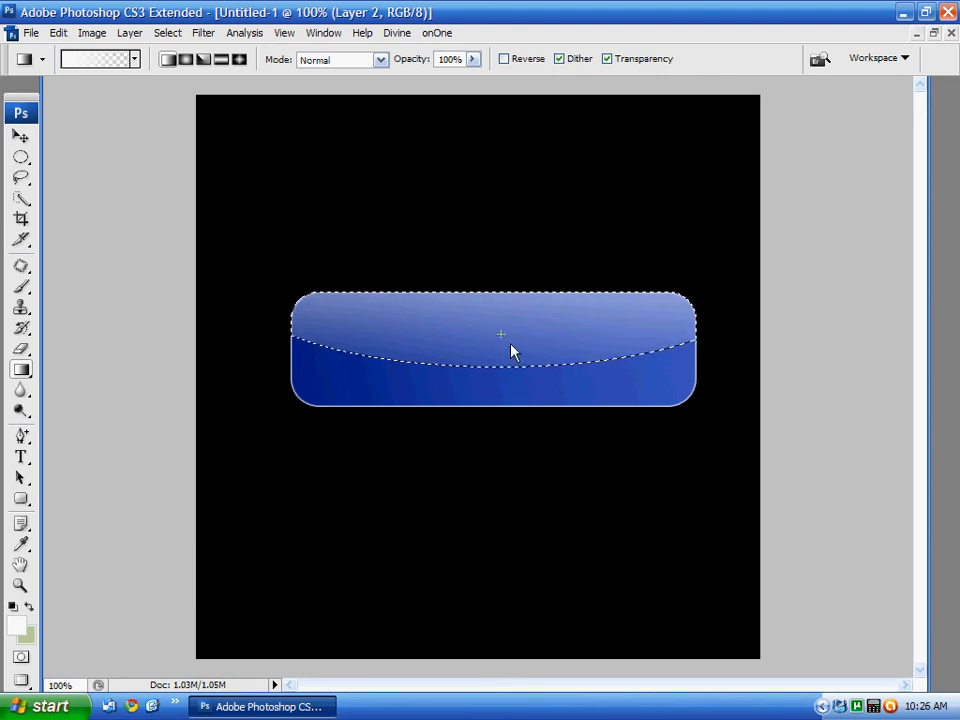
click(168, 33)
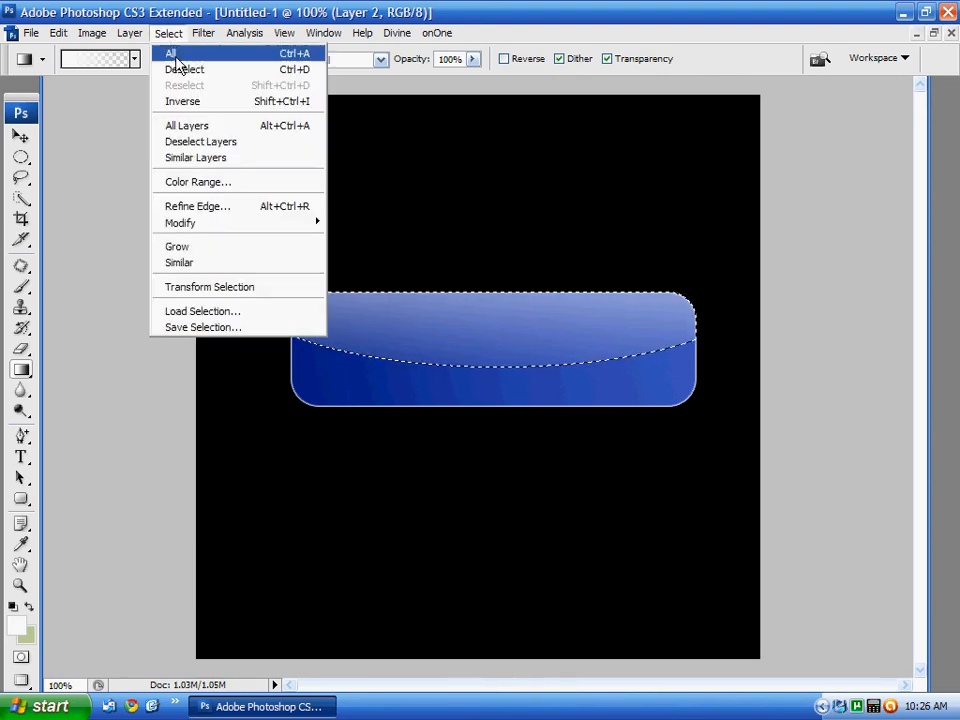
click(185, 69)
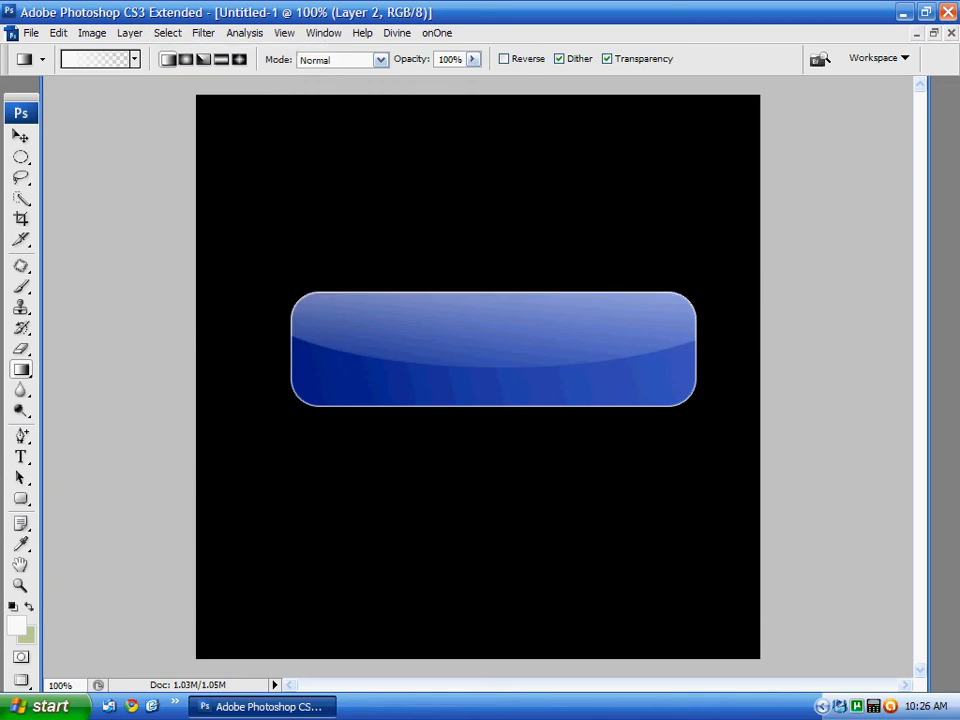
click(957, 133)
click(914, 140)
mouse_move(916, 161)
mouse_down()
mouse_move(887, 175)
mouse_move(928, 171)
mouse_up()
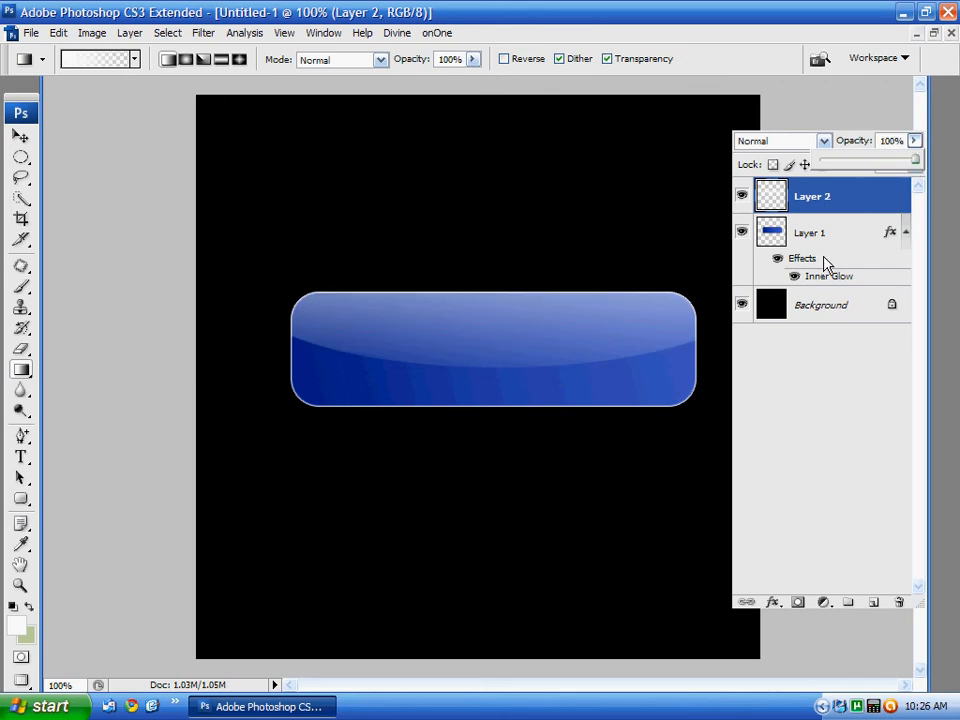
click(930, 133)
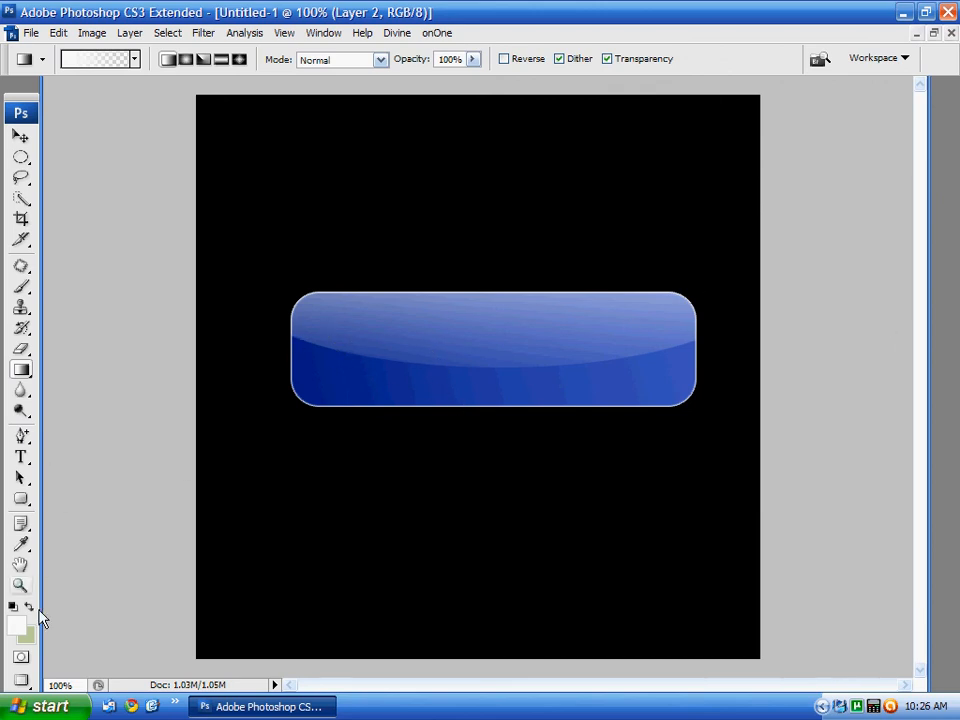
Draw a right-pointing chevron path about 70 px wide with the Custom Shape tool at the button's left end
click(21, 499)
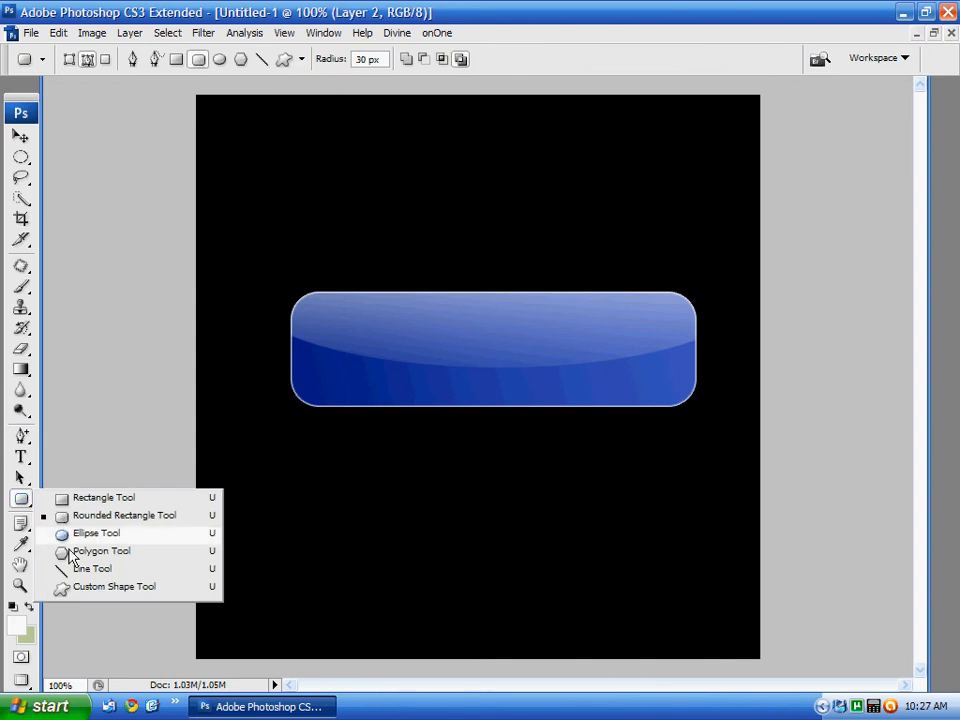
click(78, 598)
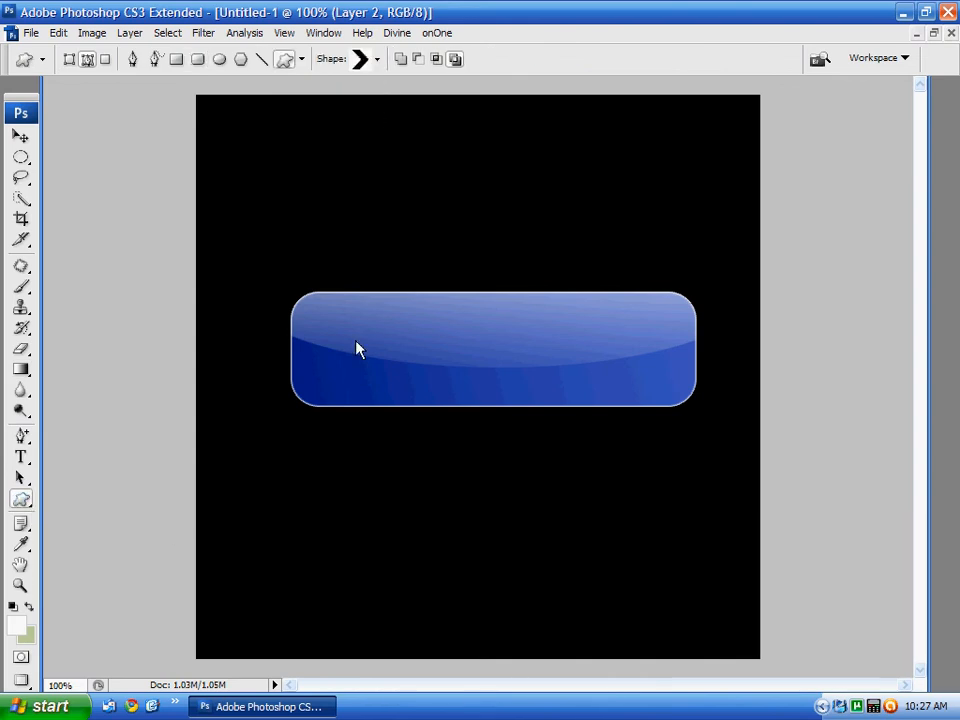
drag(320, 326, 391, 393)
Convert the chevron path into a selection
right_click(356, 374)
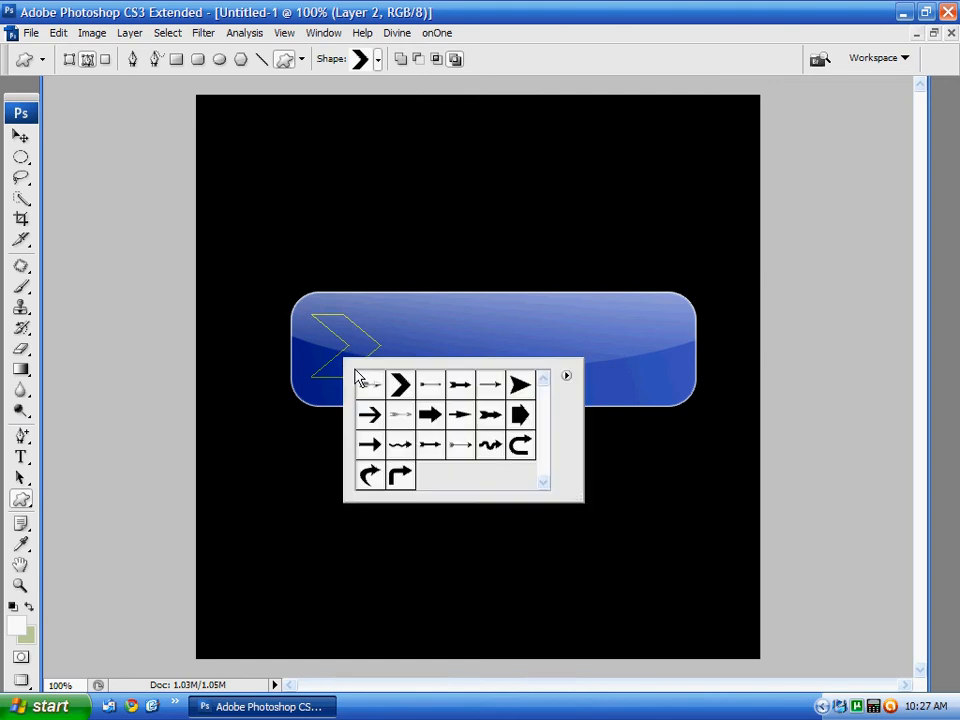
click(24, 442)
click(21, 437)
right_click(365, 348)
click(430, 421)
click(571, 203)
Fill the chevron selection with the white foreground colour on a new layer, and deselect
key(F7)
click(873, 602)
key(F7)
click(58, 33)
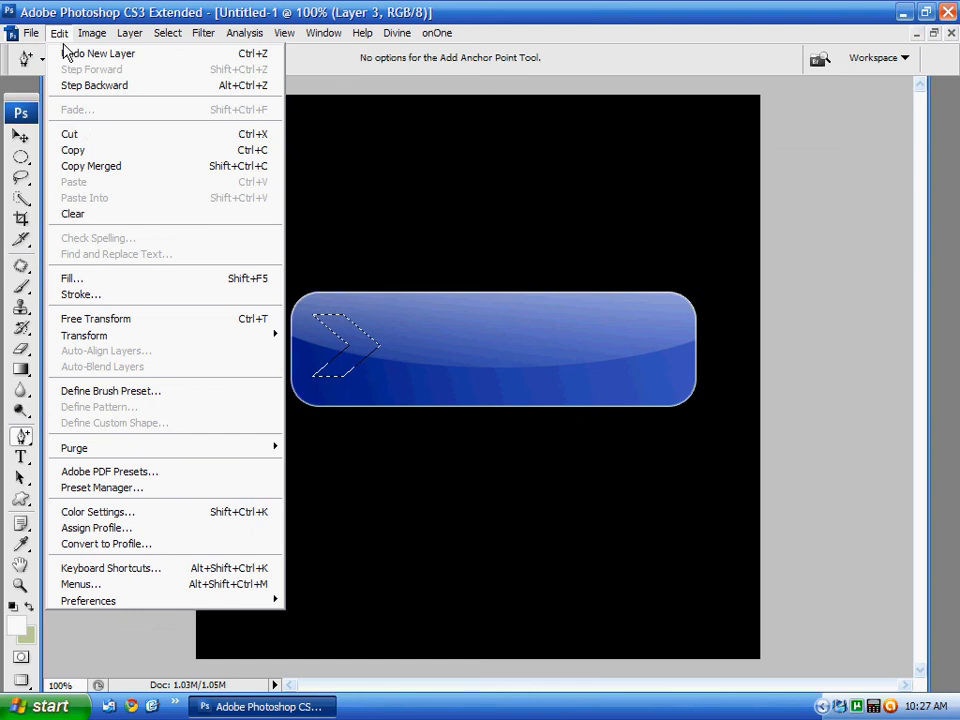
click(96, 279)
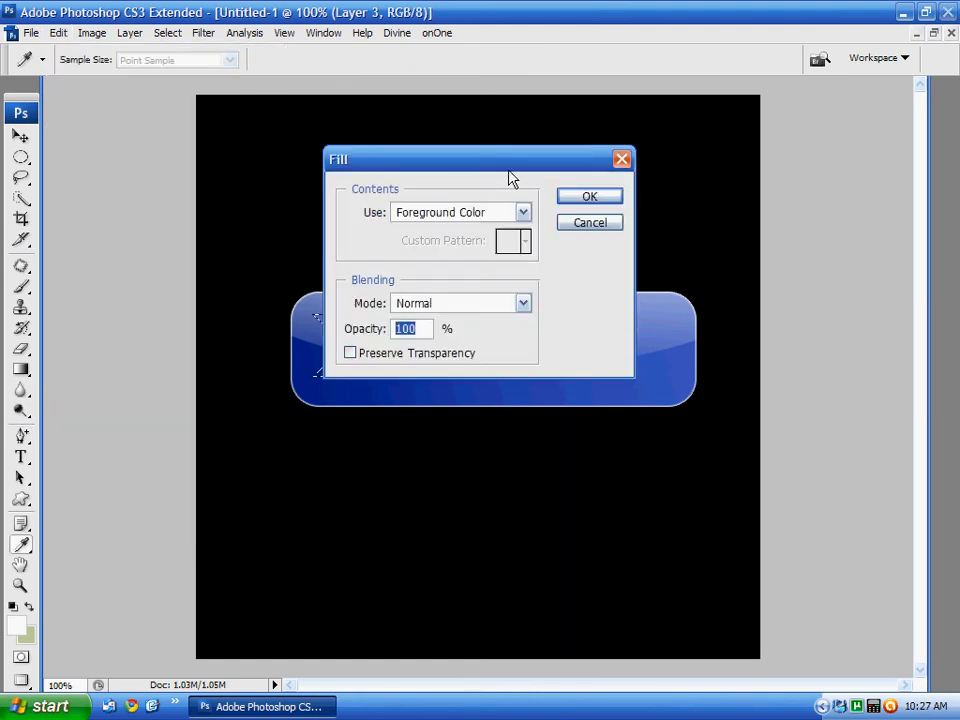
click(590, 199)
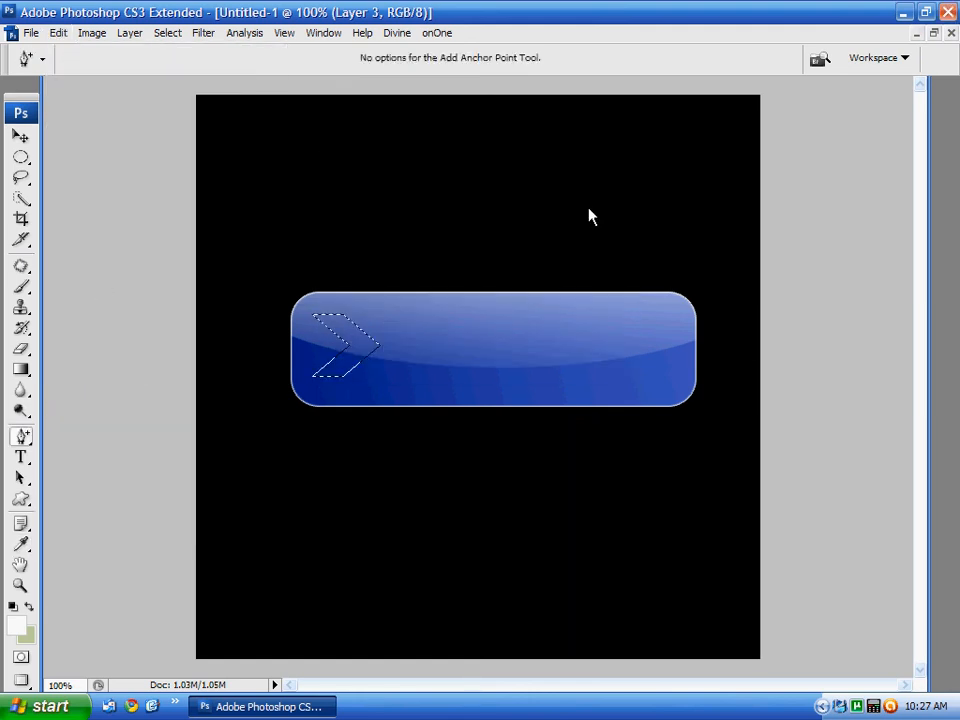
click(167, 33)
click(145, 68)
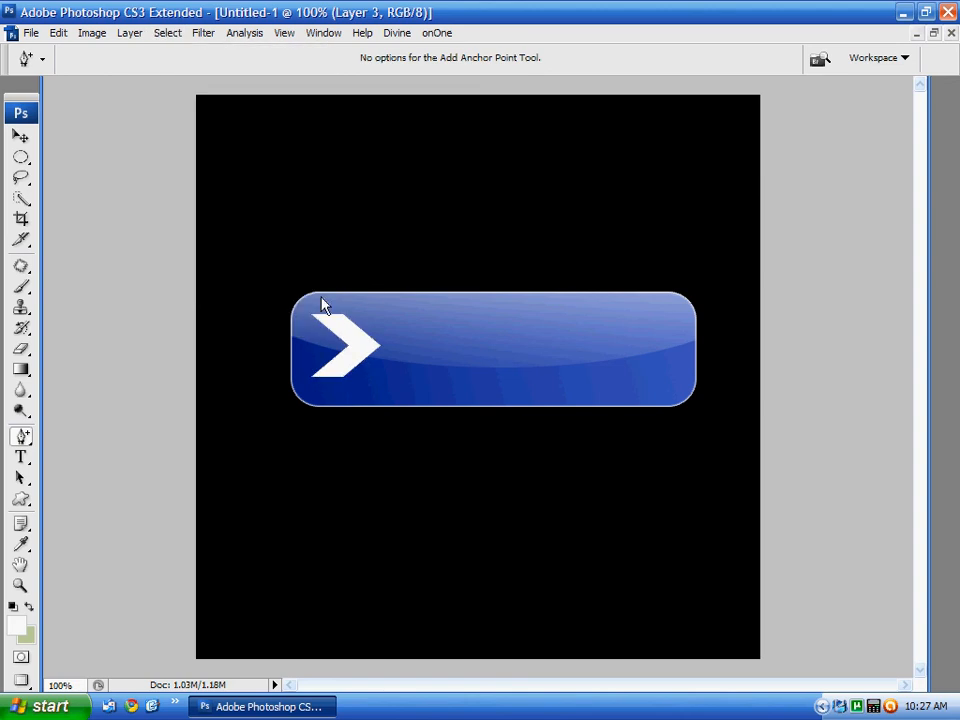
Add the text "BUTTON" beside the chevron in white 72 pt Arial Black
click(24, 461)
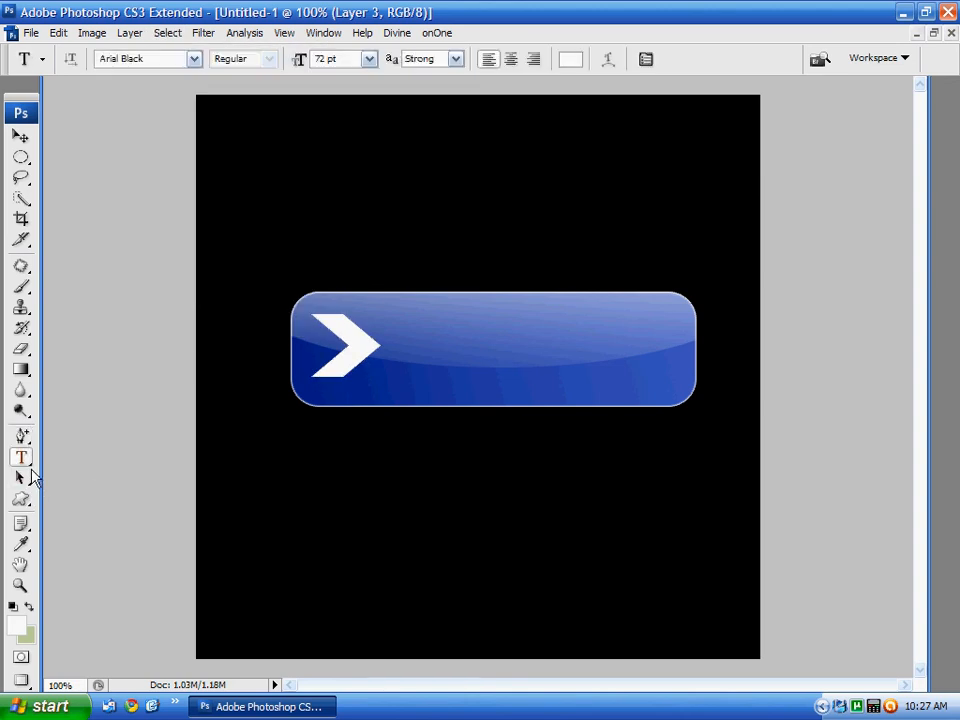
click(405, 366)
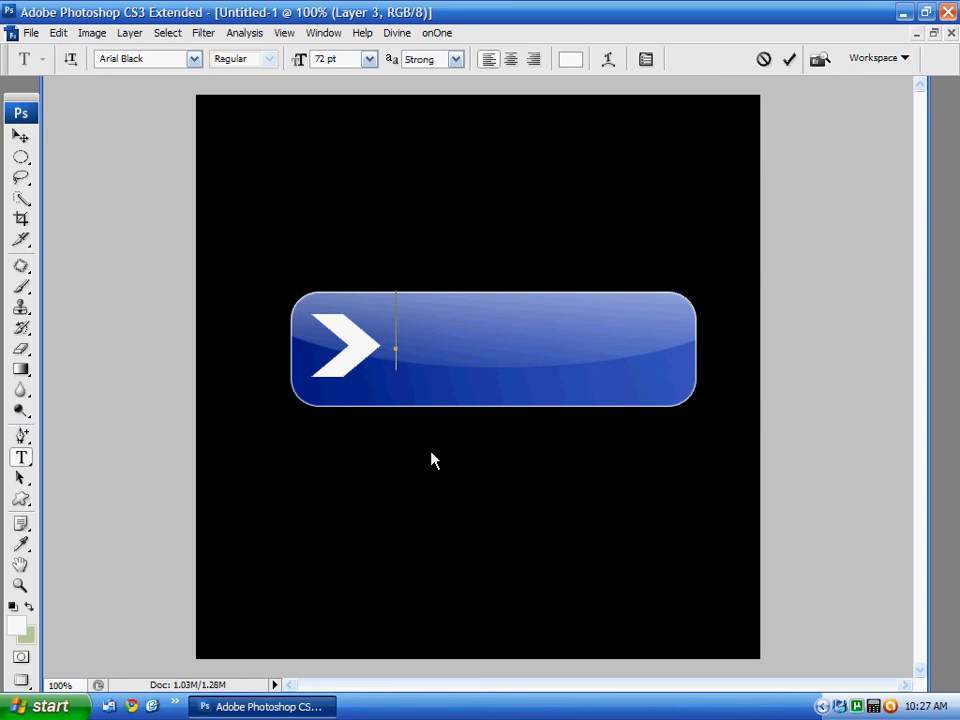
text(BUTT)
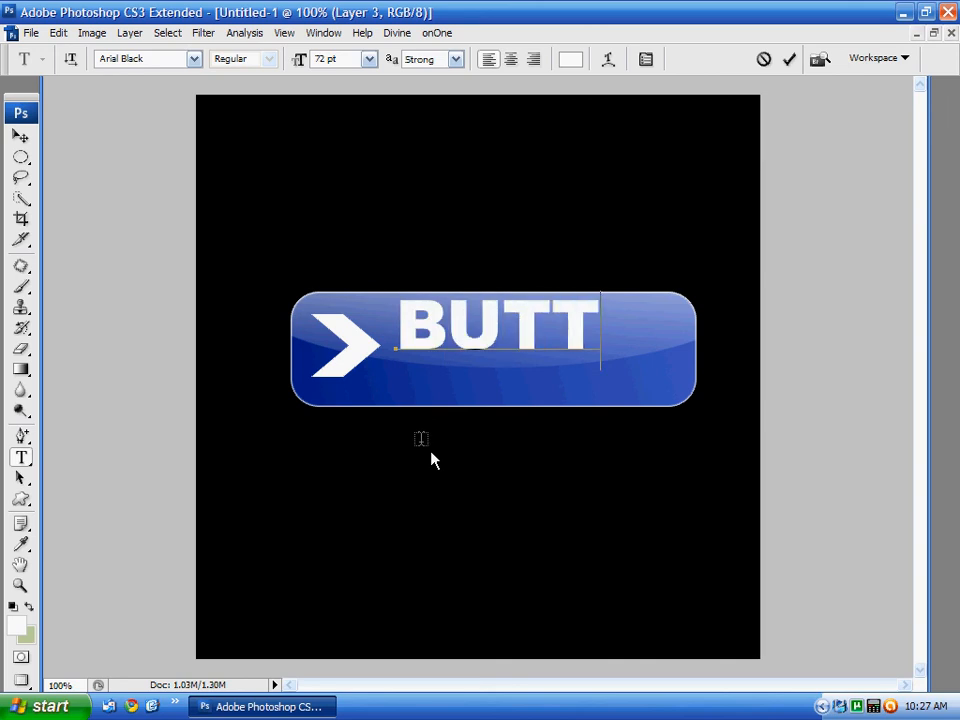
text(ON)
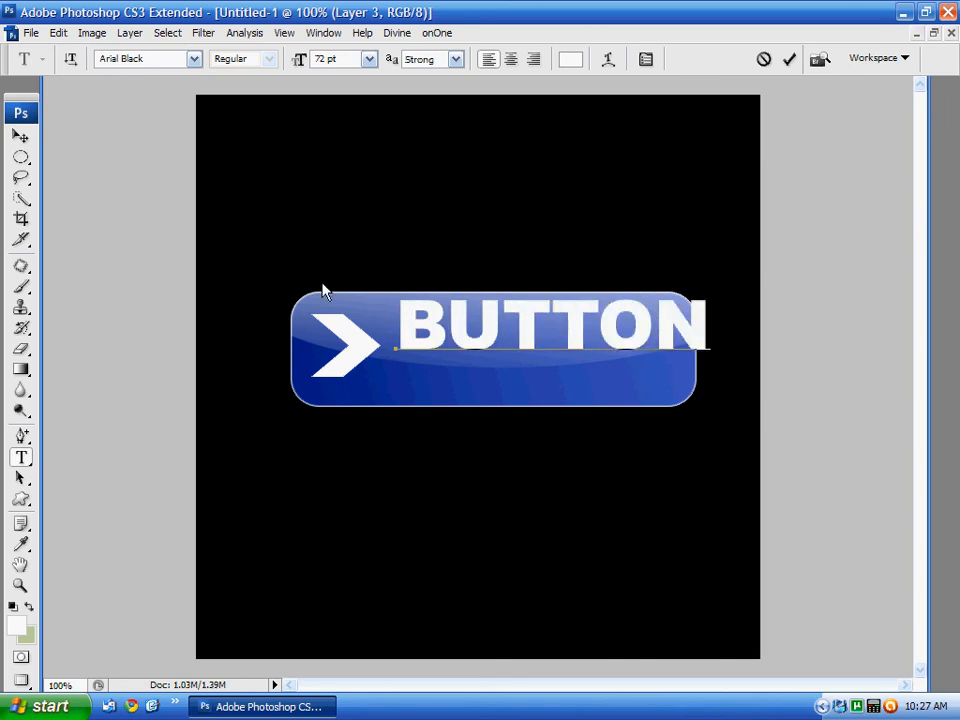
Scale down the BUTTON text and position it inside the button, vertically in line with the chevron
click(20, 135)
drag(557, 342, 546, 356)
key(ctrl+t)
drag(714, 410, 676, 396)
mouse_move(633, 355)
mouse_down()
mouse_move(645, 364)
mouse_move(636, 367)
mouse_up()
click(20, 135)
click(392, 282)
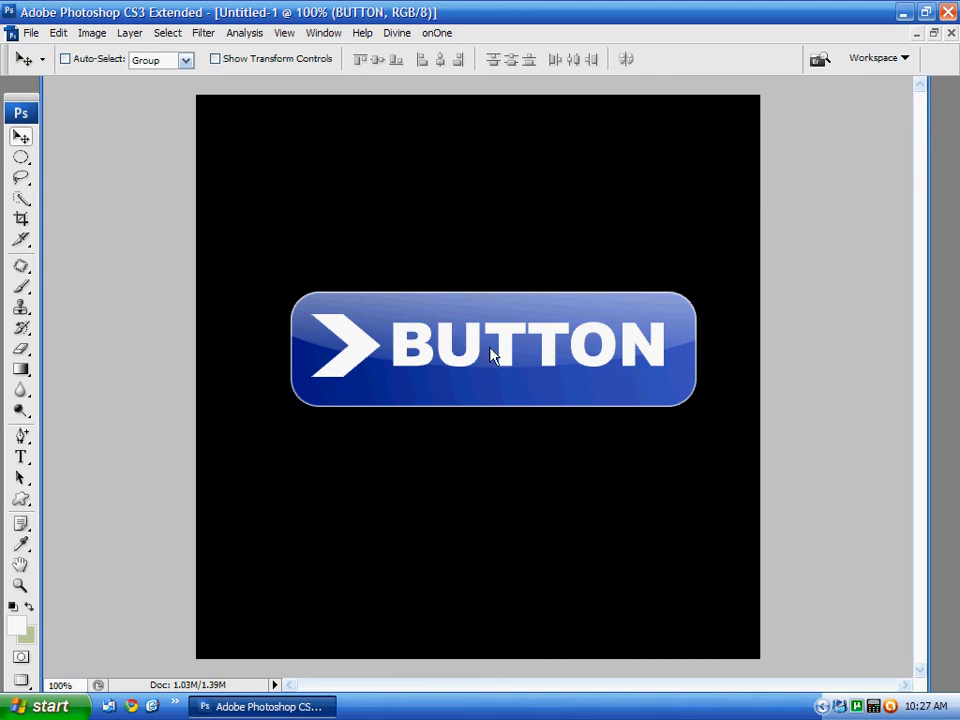
Duplicate the BUTTON text layer together with Layer 3, Layer 2 and Layer 1
click(958, 126)
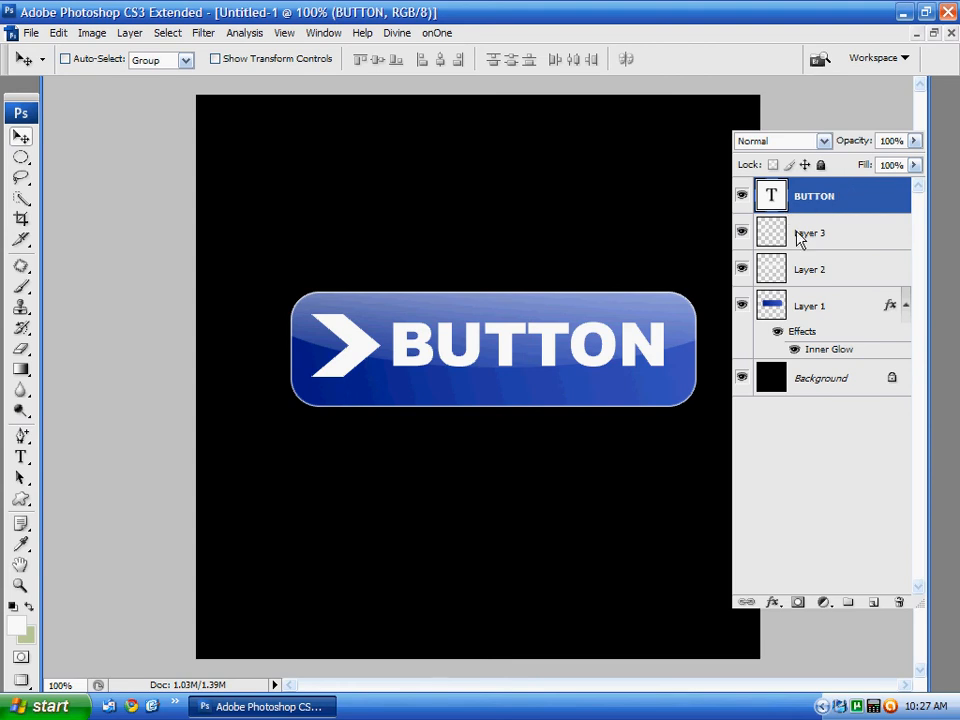
shift+click(812, 328)
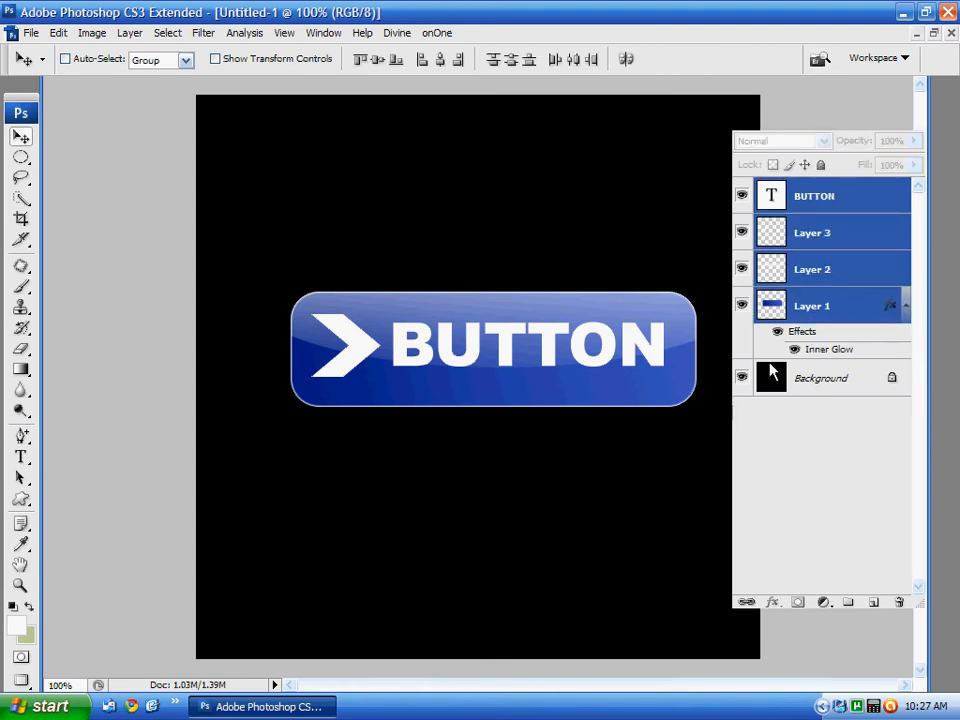
click(846, 210)
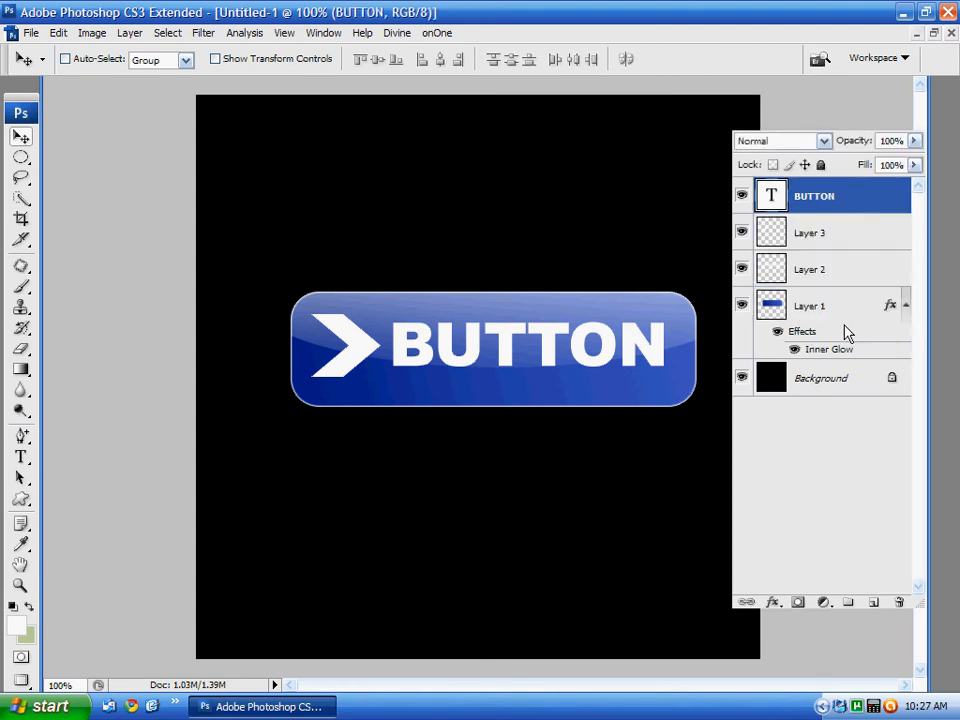
shift+click(836, 328)
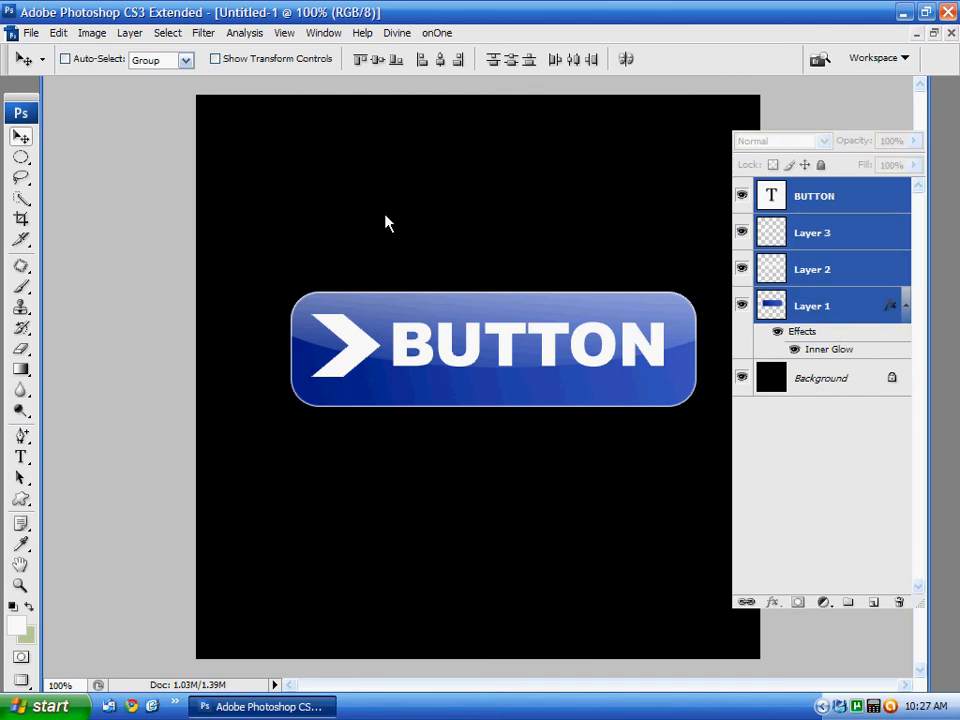
click(130, 33)
click(165, 70)
click(628, 214)
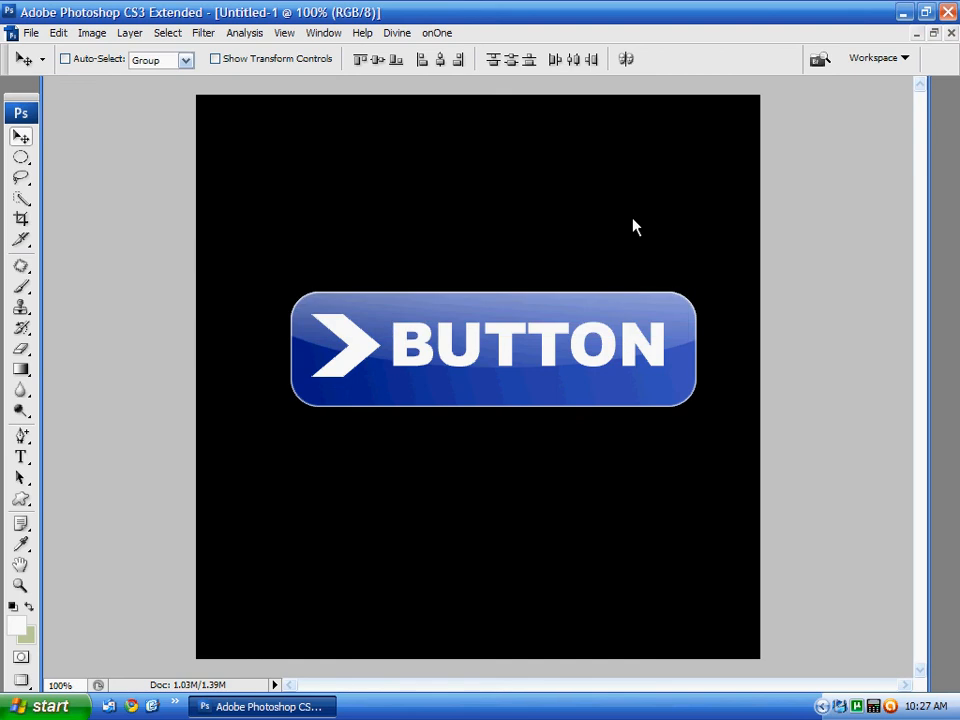
Merge the four duplicated layers into a single layer
mouse_move(592, 352)
mouse_down()
mouse_move(596, 315)
mouse_move(598, 360)
mouse_up()
key(F7)
right_click(851, 240)
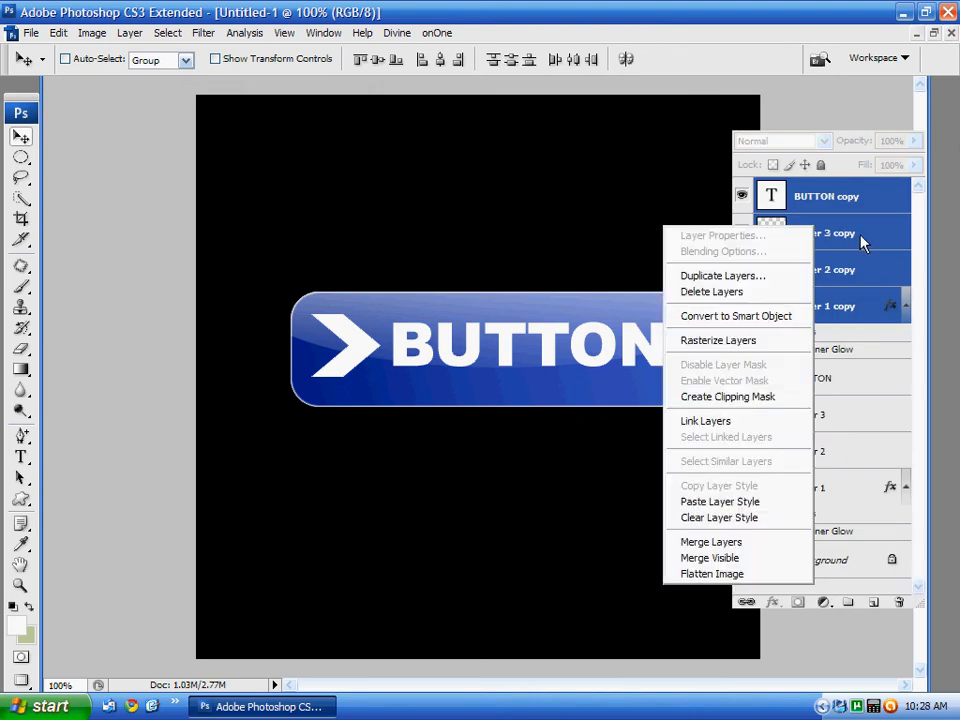
click(720, 545)
key(F7)
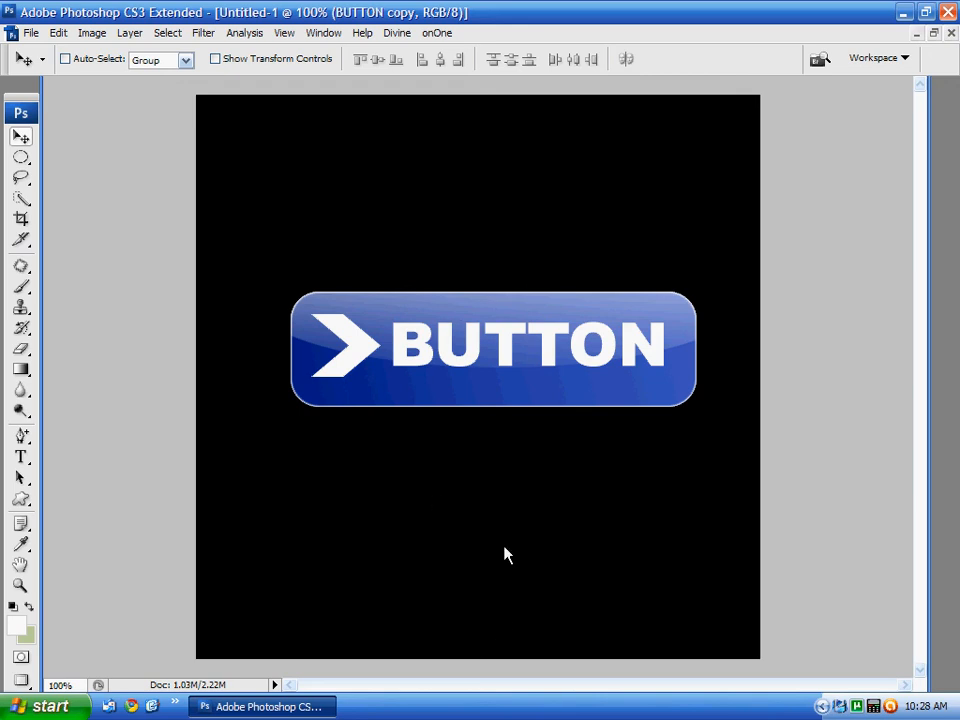
Flip the merged button copy vertically and move it directly below the original button as a reflection
click(58, 33)
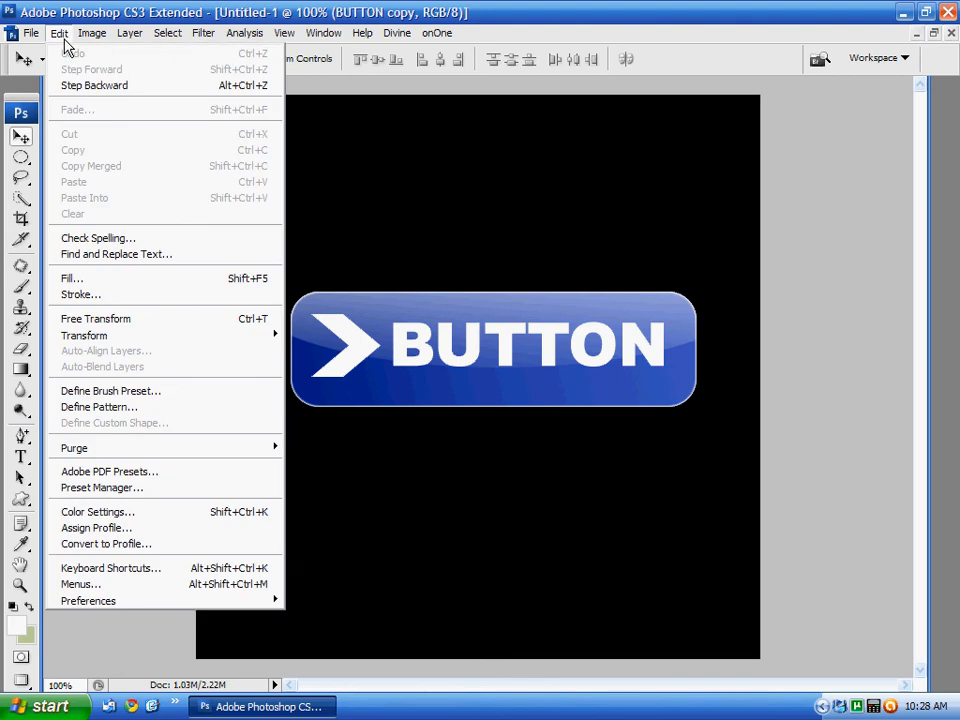
mouse_move(160, 336)
click(373, 540)
drag(535, 366, 531, 477)
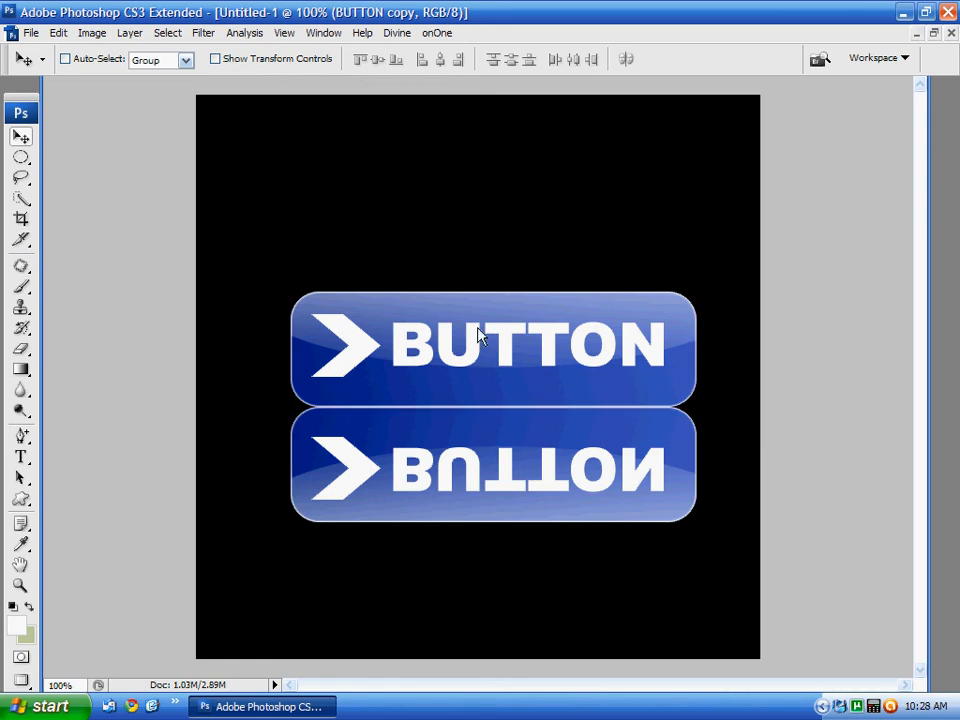
Add a layer mask to the BUTTON copy layer and choose the white-to-black Foreground to Background preset for the Gradient tool
click(950, 121)
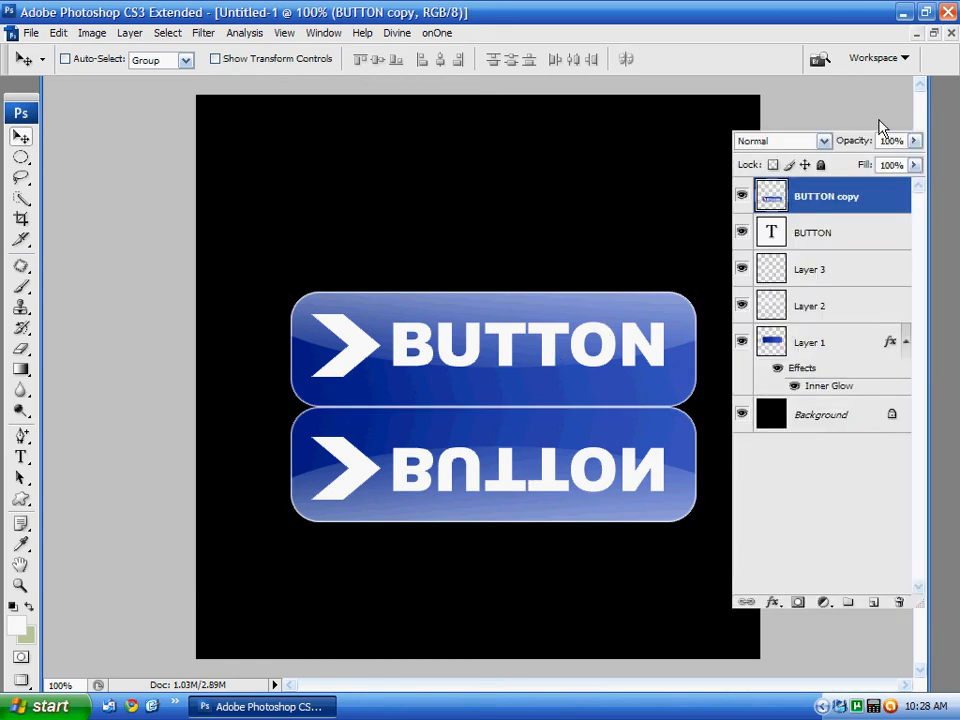
click(800, 604)
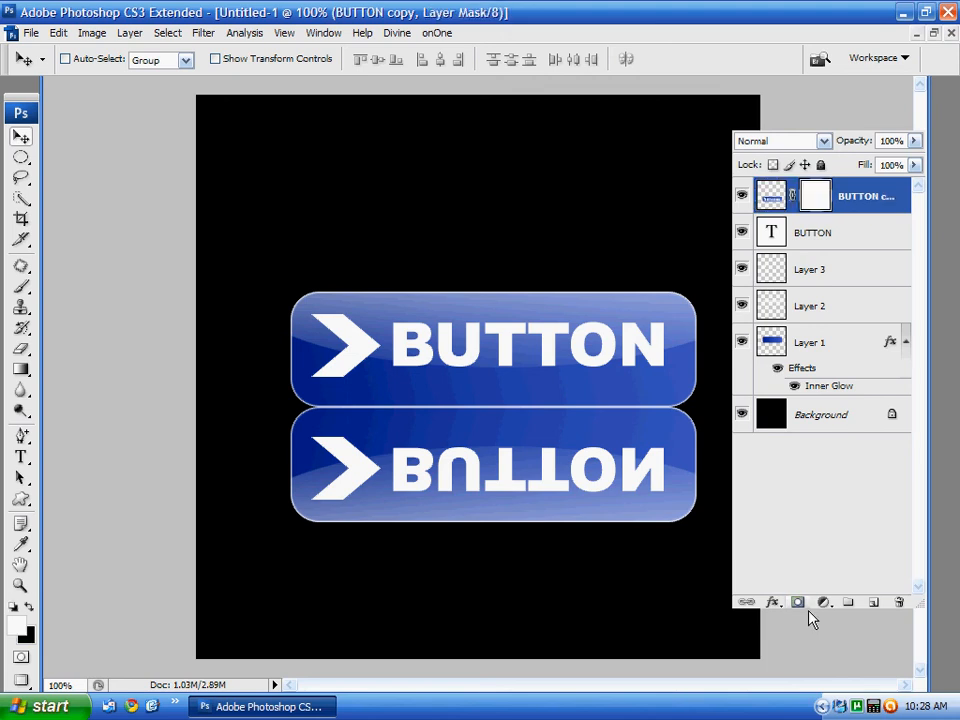
click(29, 377)
key(F7)
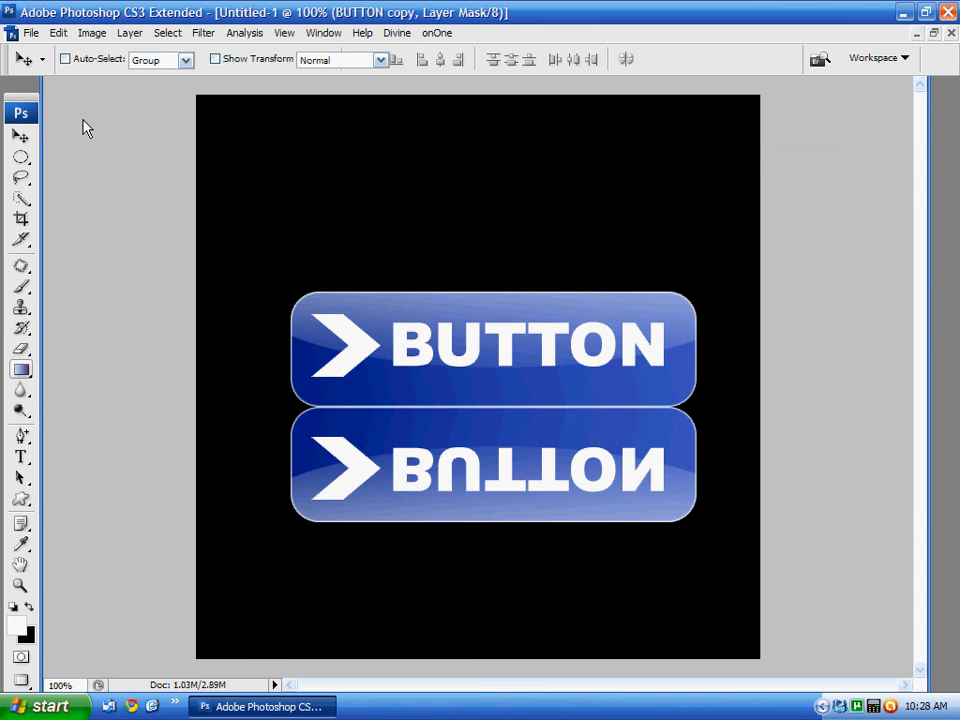
click(134, 59)
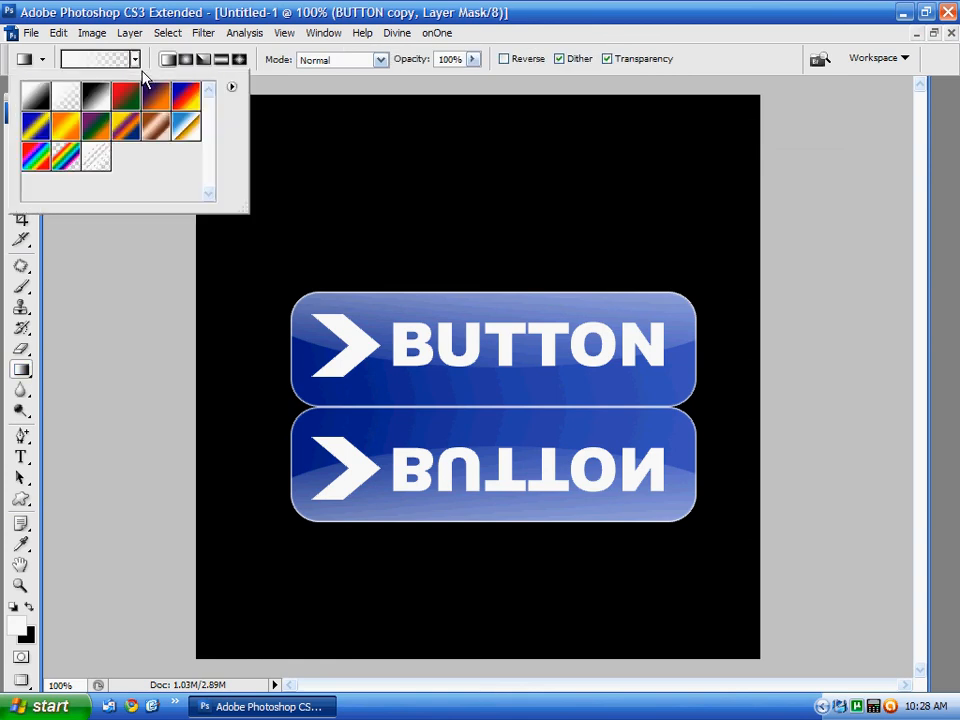
click(38, 100)
click(502, 224)
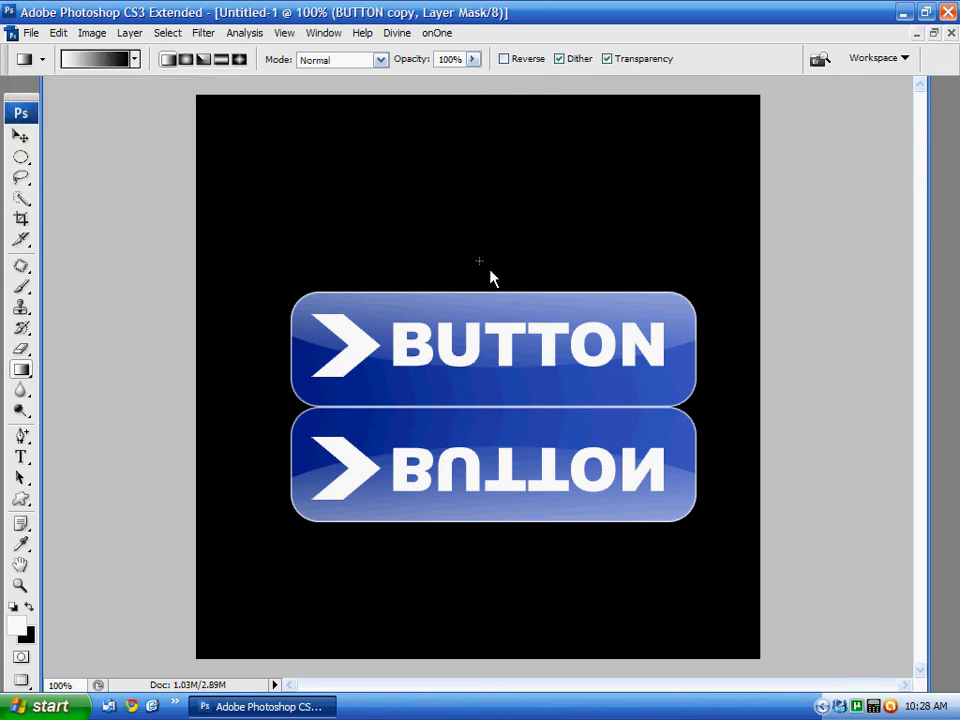
Fade out the reflection with a white-to-black linear gradient running downward on its mask, from the button's upper edge into the reflected text
drag(481, 255, 485, 372)
drag(495, 479, 495, 479)
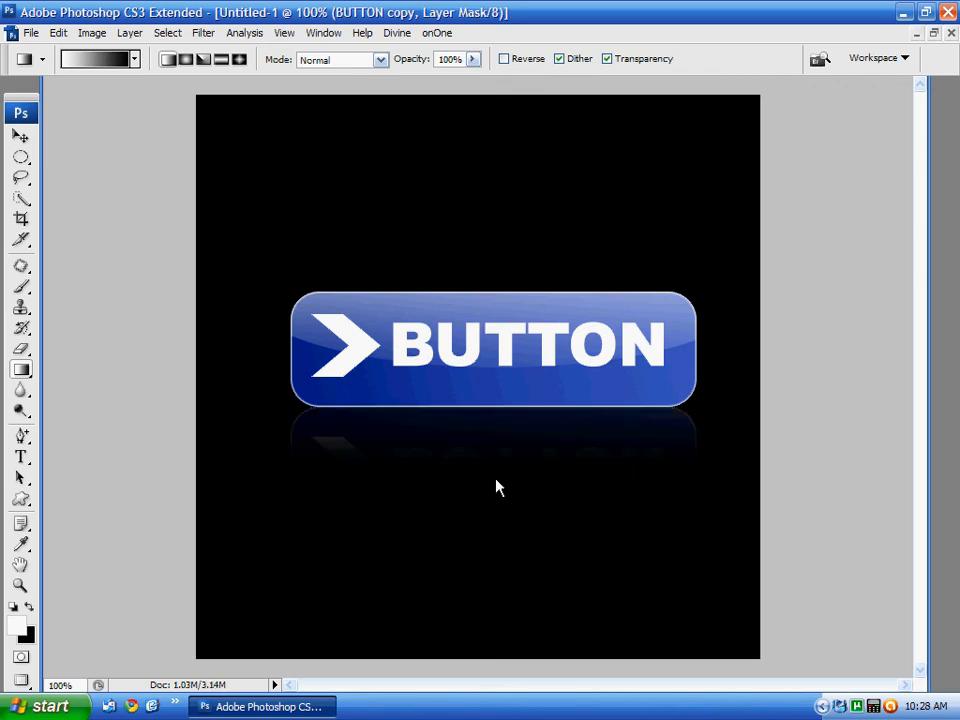
key(ctrl+z)
drag(516, 287, 528, 503)
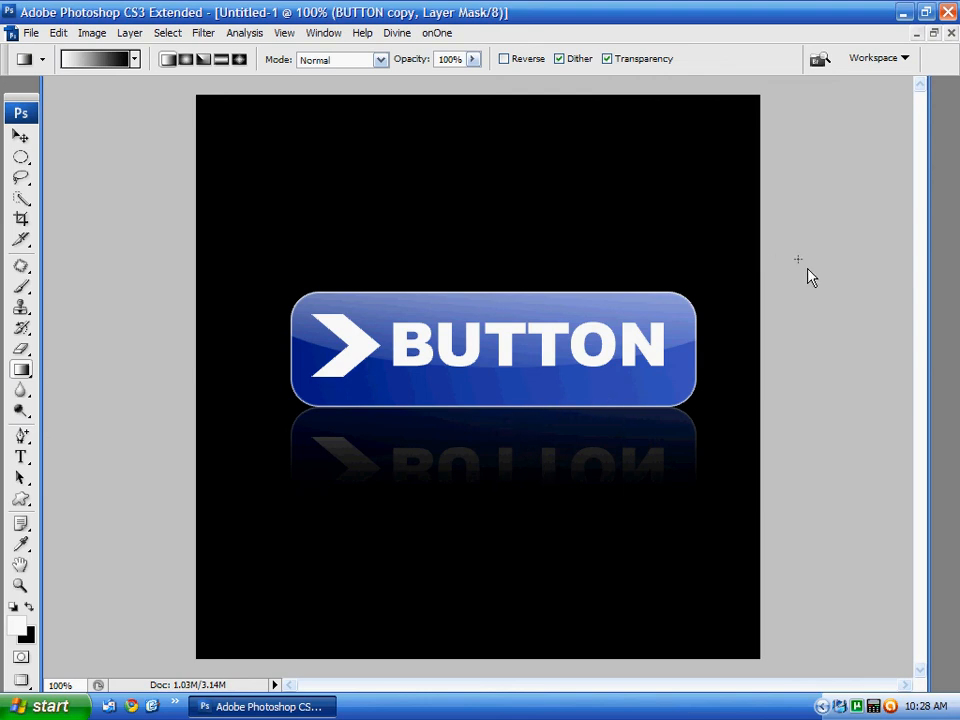
On the Background layer, make a rectangular selection across the full canvas width, covering the upper half down to the button's lower part
key(F7)
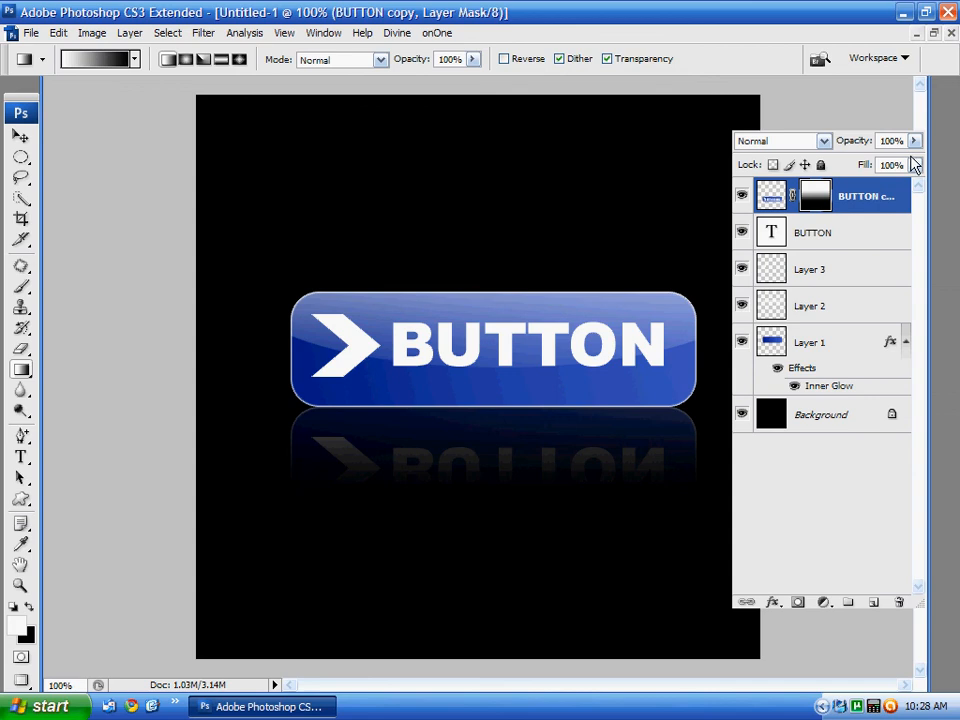
click(826, 432)
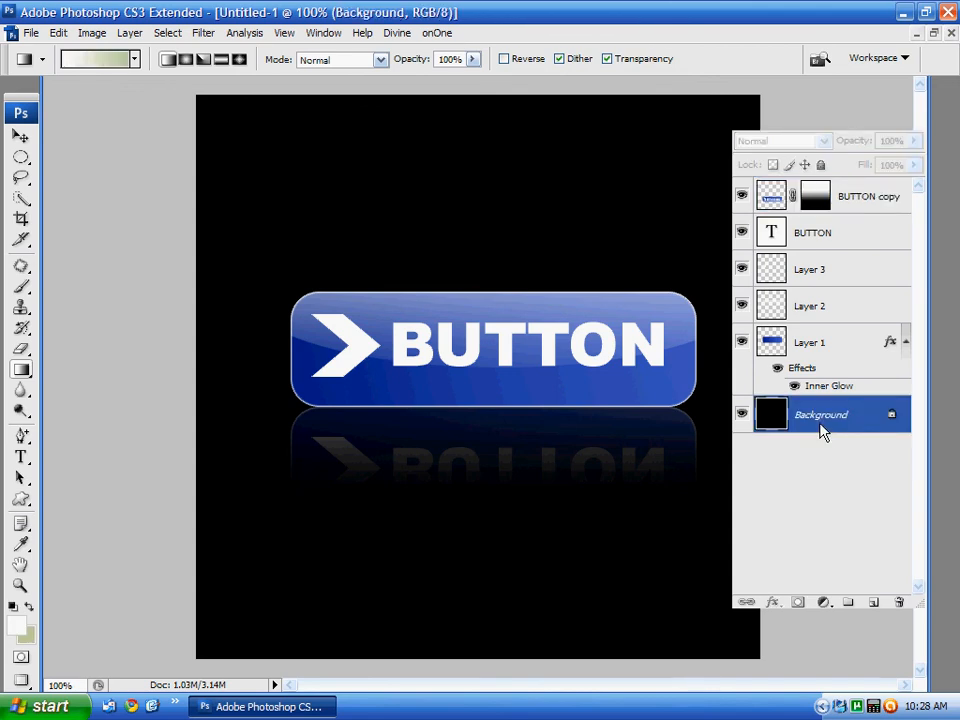
key(F7)
click(20, 157)
click(122, 157)
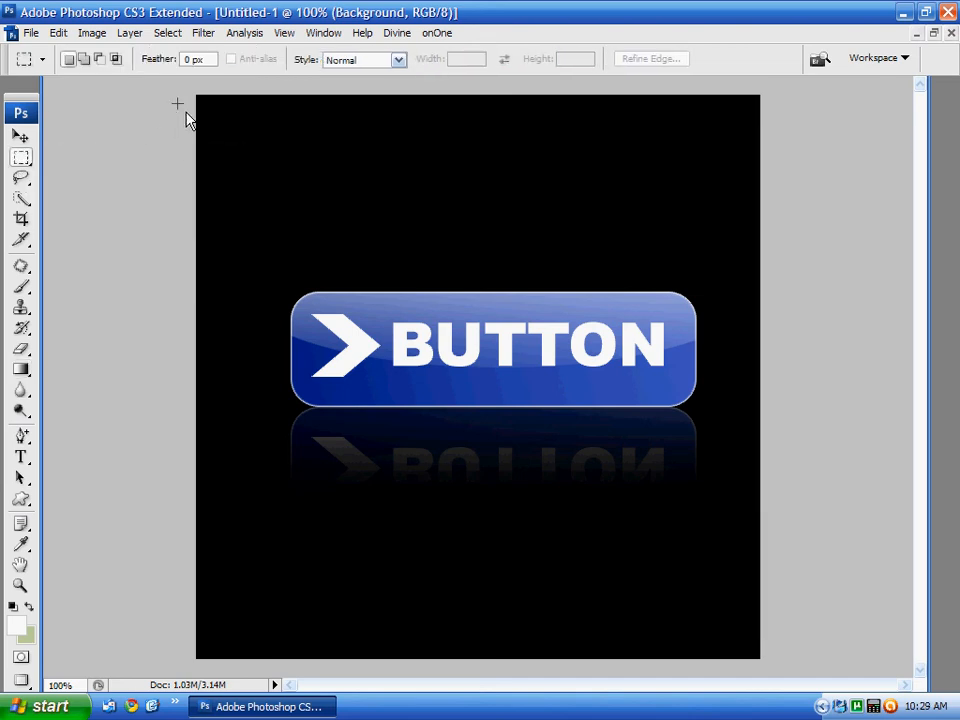
drag(178, 90, 876, 382)
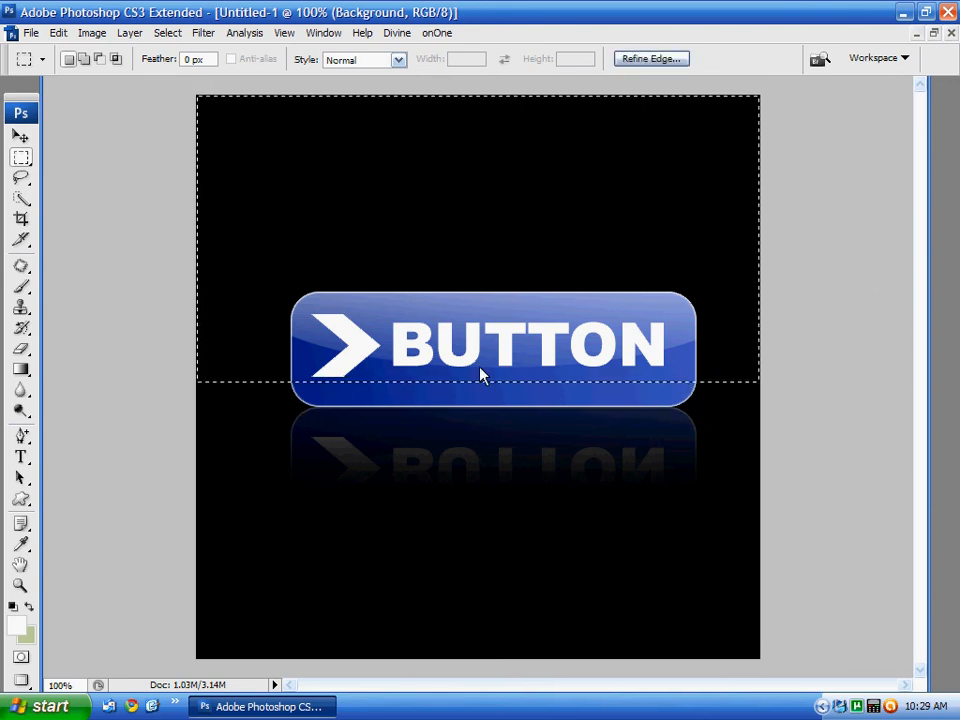
Set the gradient to the Black, White preset with its white end stop recoloured to medium grey
click(21, 369)
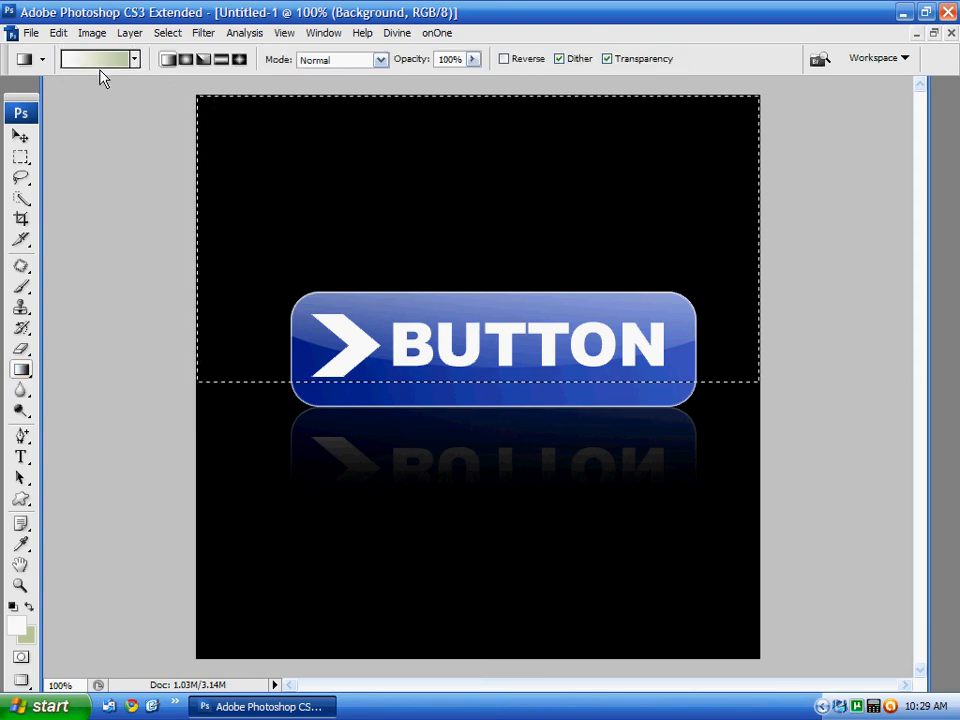
click(105, 76)
click(180, 164)
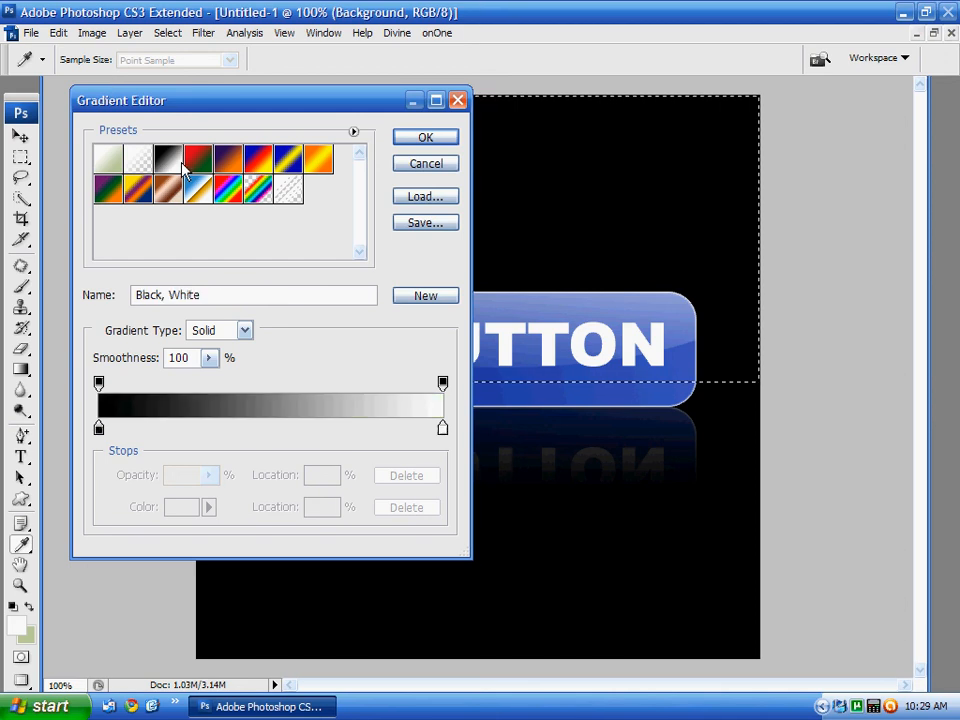
click(443, 428)
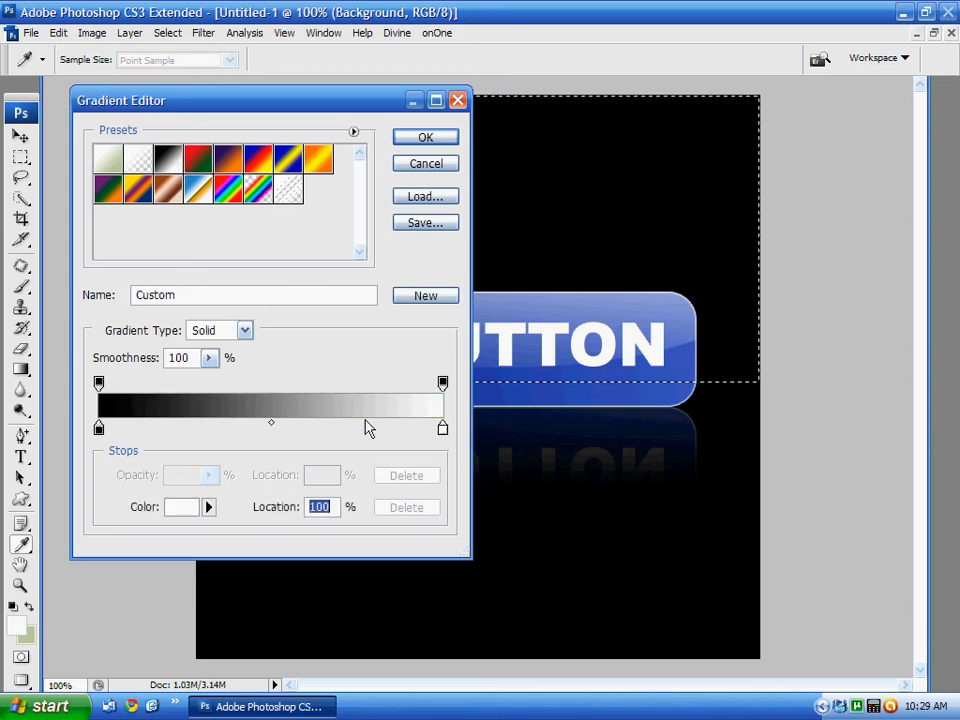
click(276, 415)
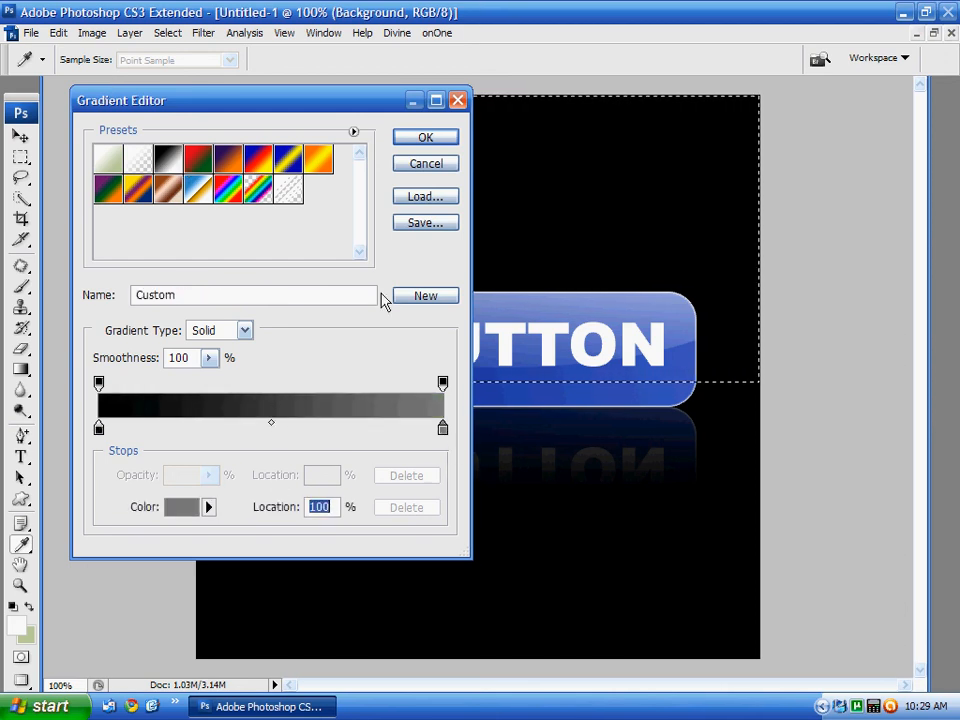
click(446, 162)
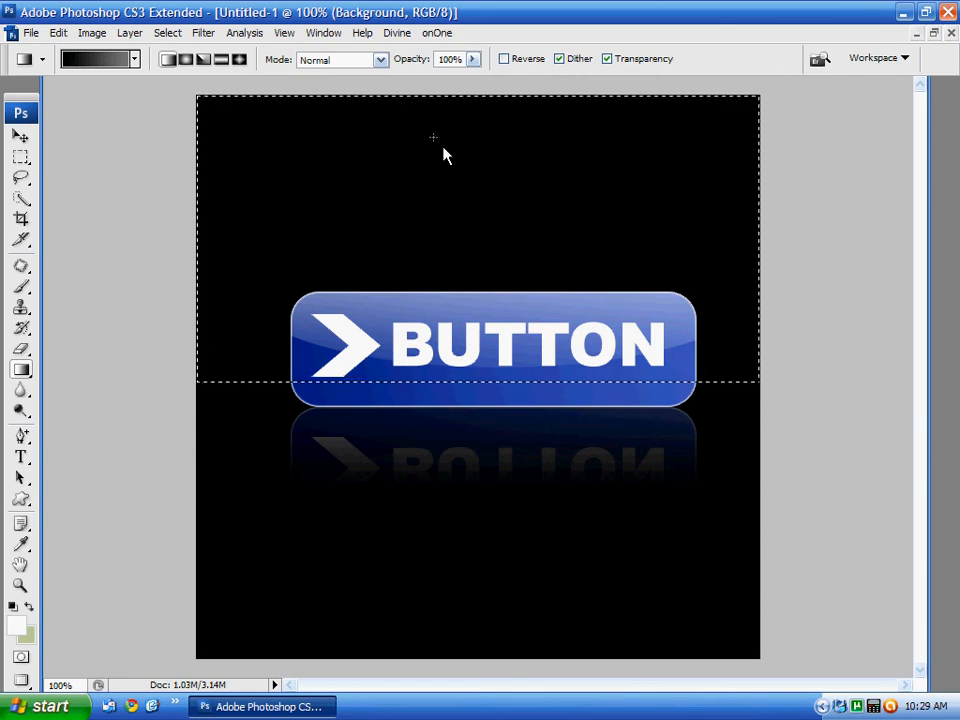
Try filling the selected upper background area with the black-to-grey gradient, undoing each attempt
drag(449, 97, 456, 408)
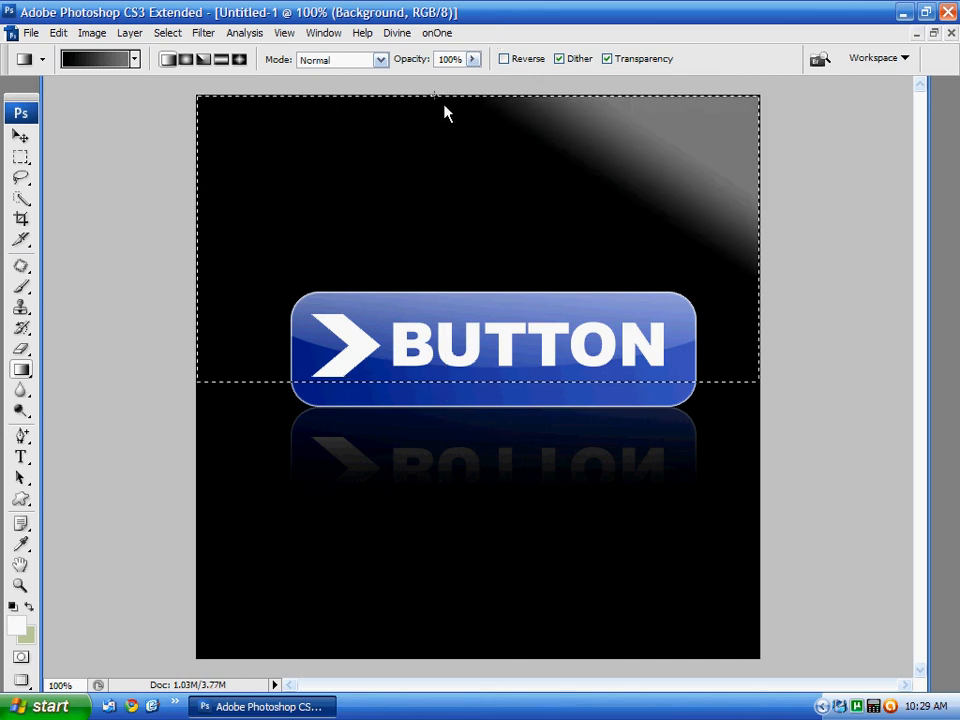
key(ctrl+z)
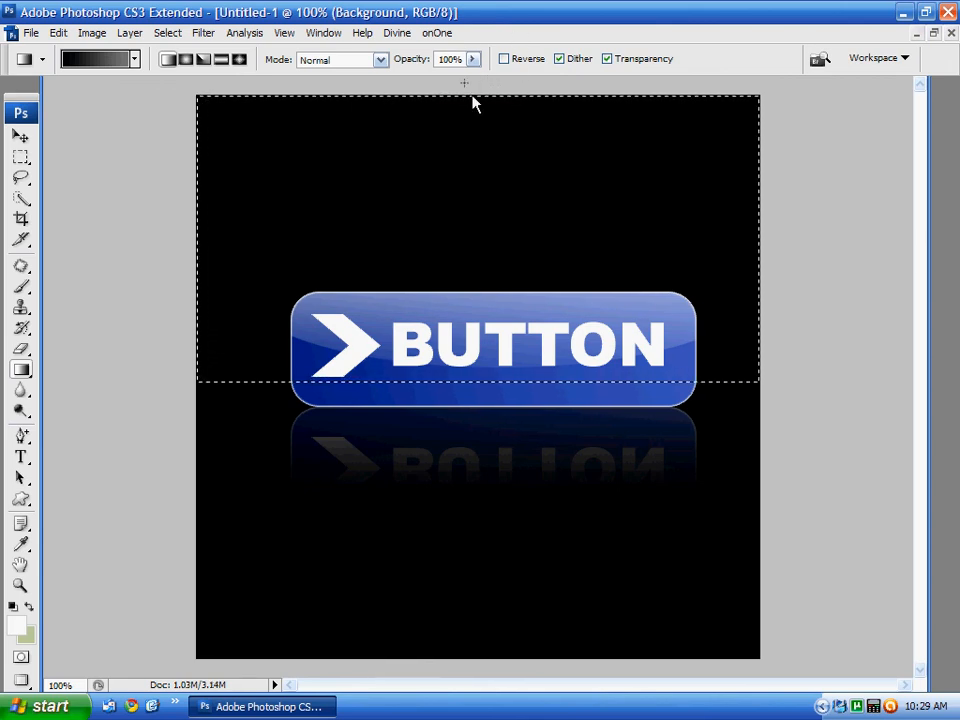
drag(461, 97, 461, 316)
drag(473, 397, 473, 397)
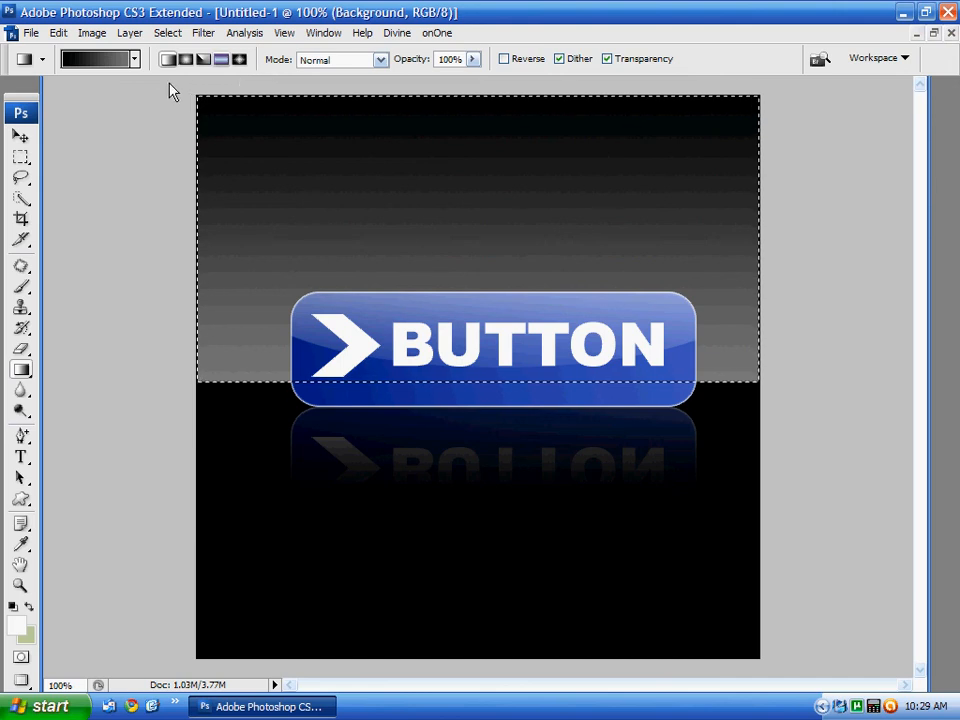
key(ctrl+z)
Set the gradient's end stop colour to #413c3c and fill the selected upper background area from black downward to dark grey
click(124, 64)
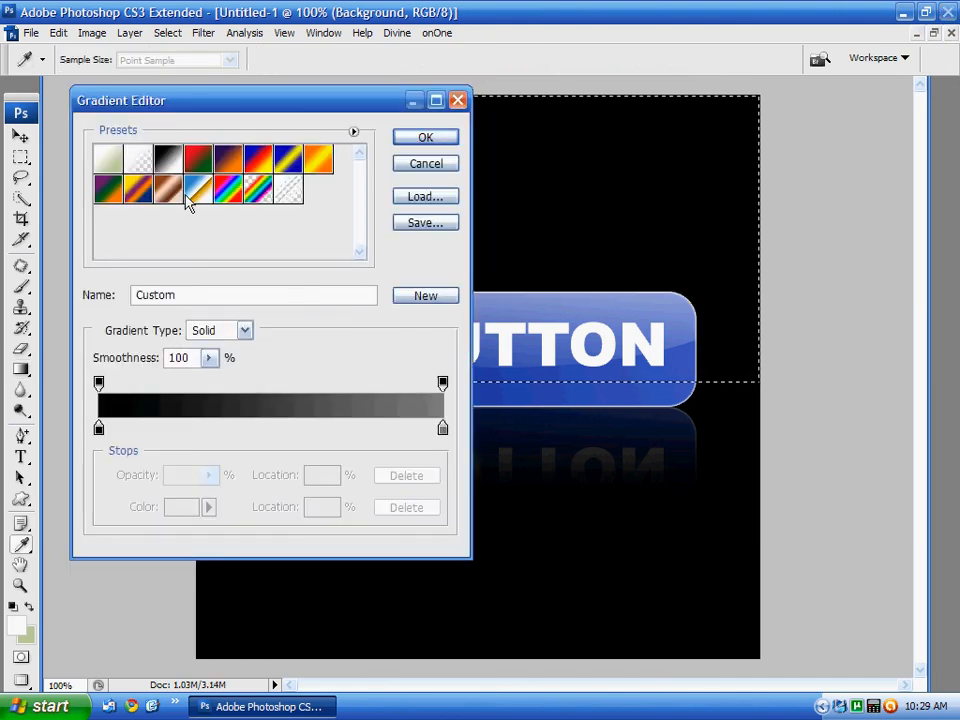
click(444, 429)
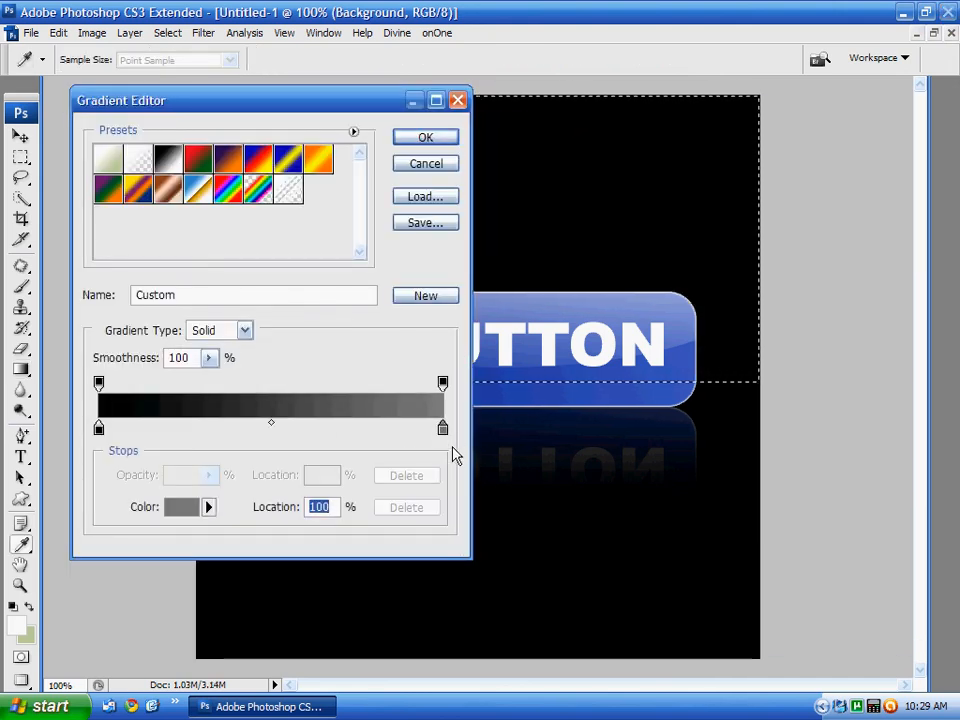
click(186, 508)
click(543, 437)
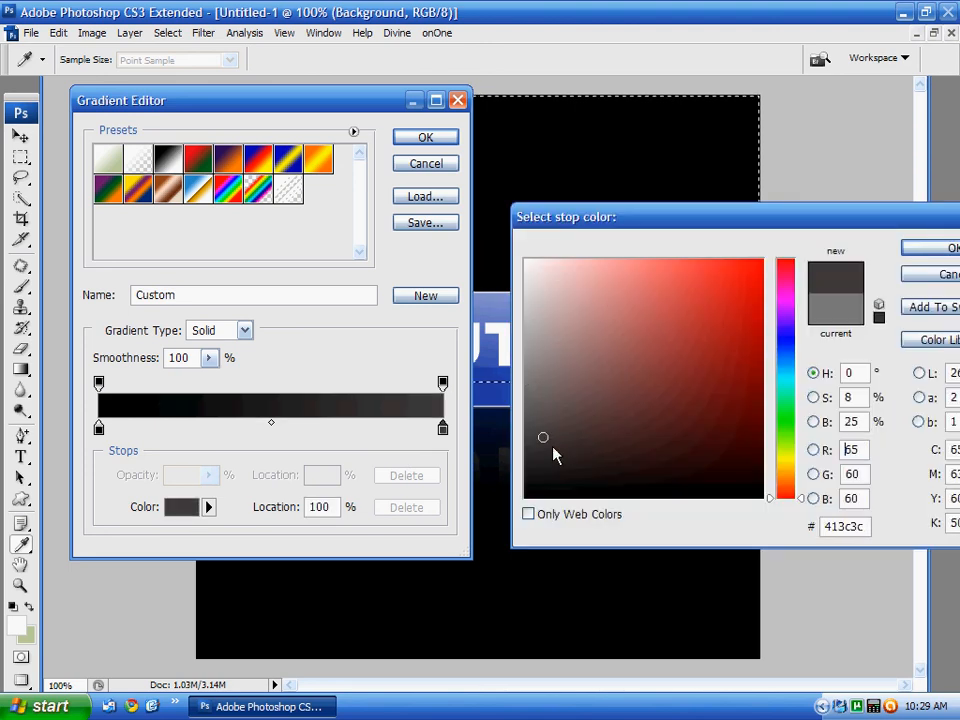
click(930, 248)
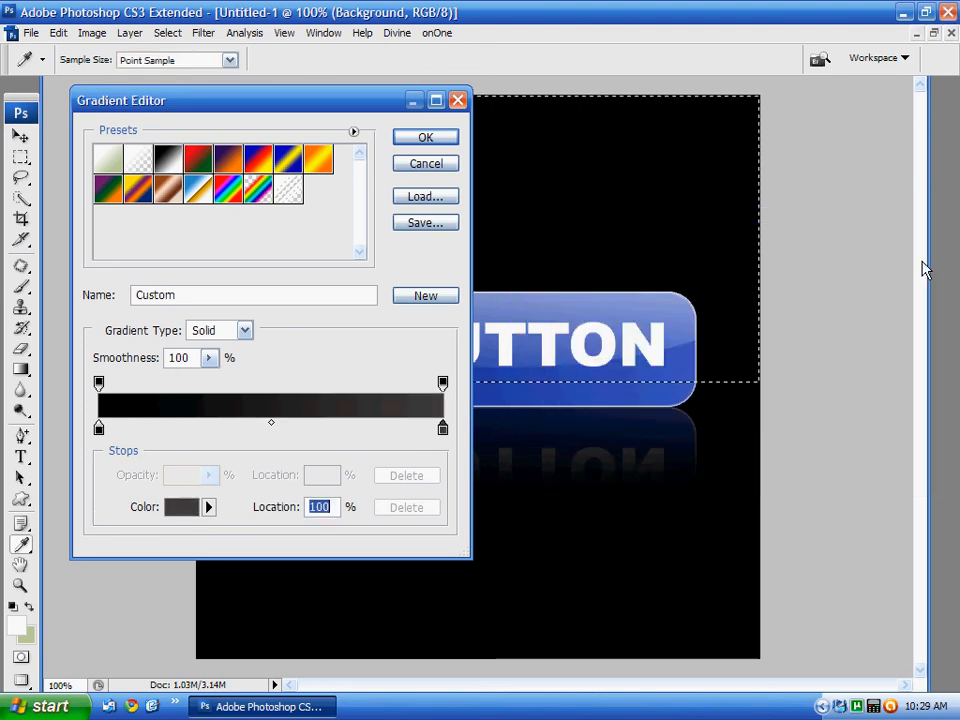
click(452, 135)
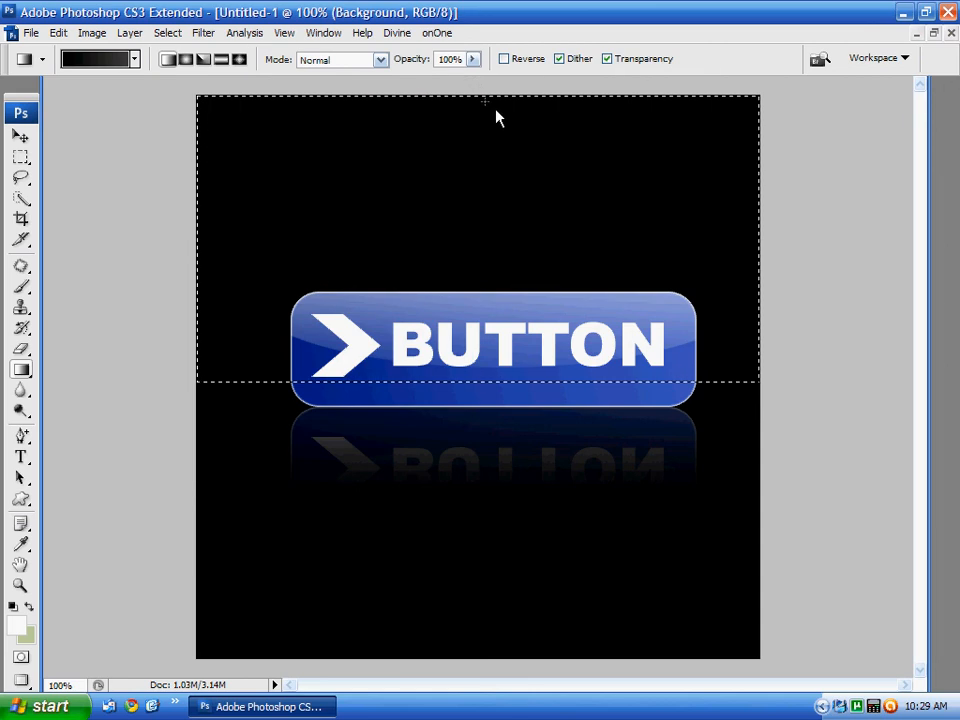
drag(489, 107, 491, 424)
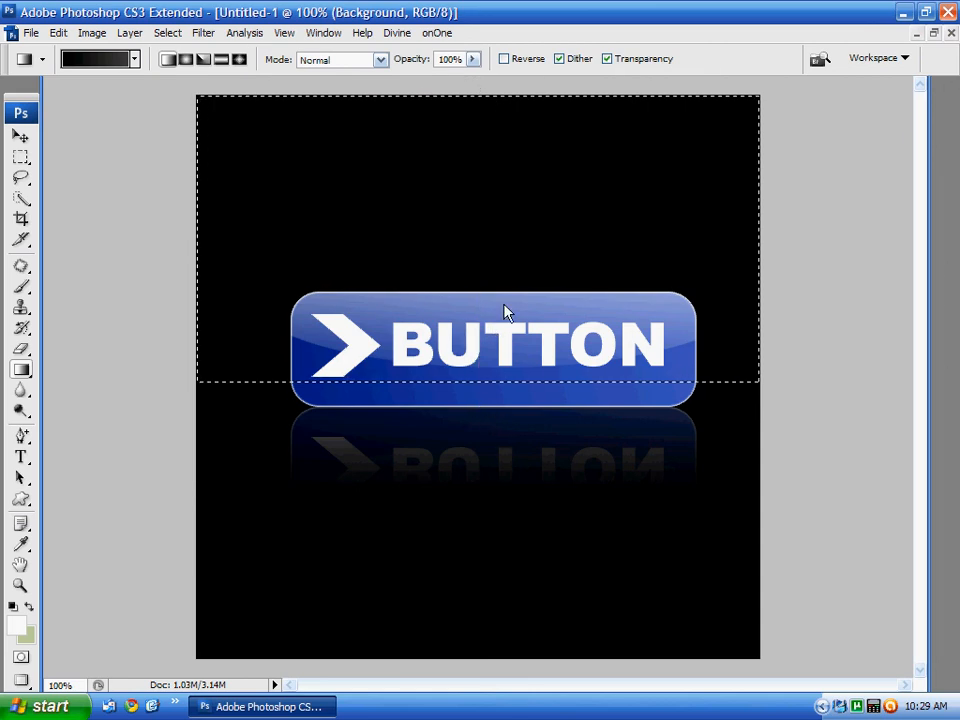
Invert the selection, fill the lower background area with the same gradient running downward, and deselect
click(168, 33)
click(182, 104)
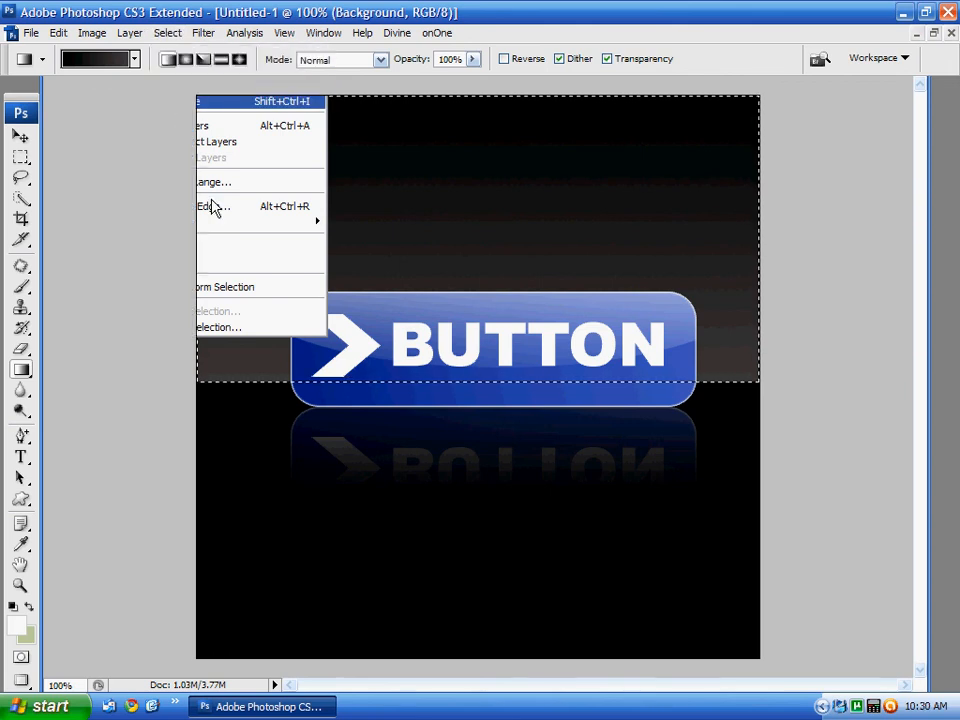
drag(437, 383, 439, 643)
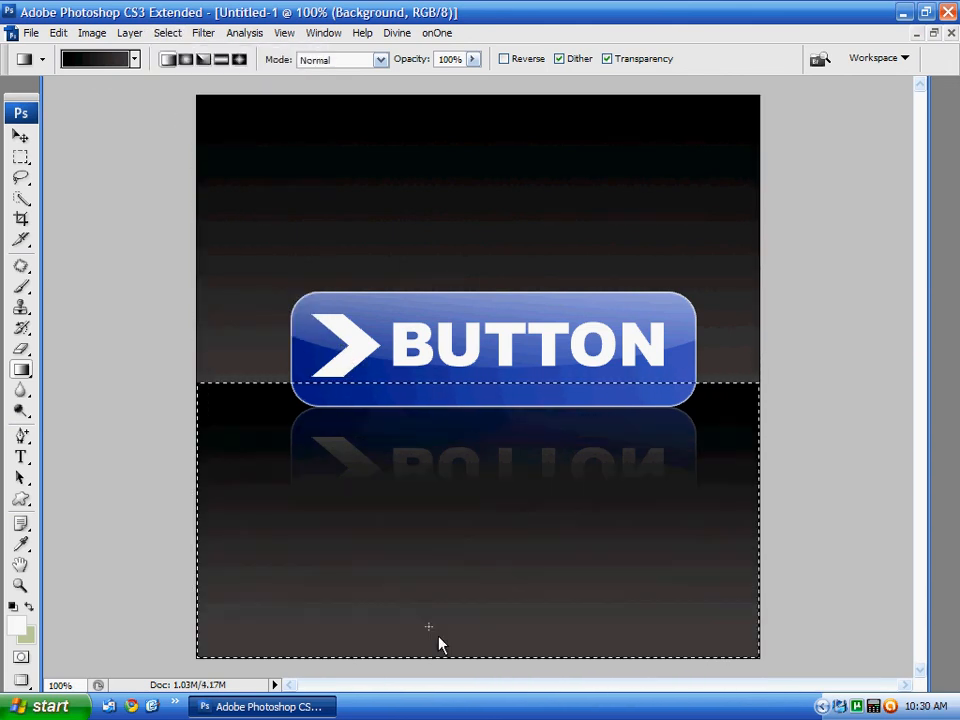
click(160, 33)
click(180, 72)
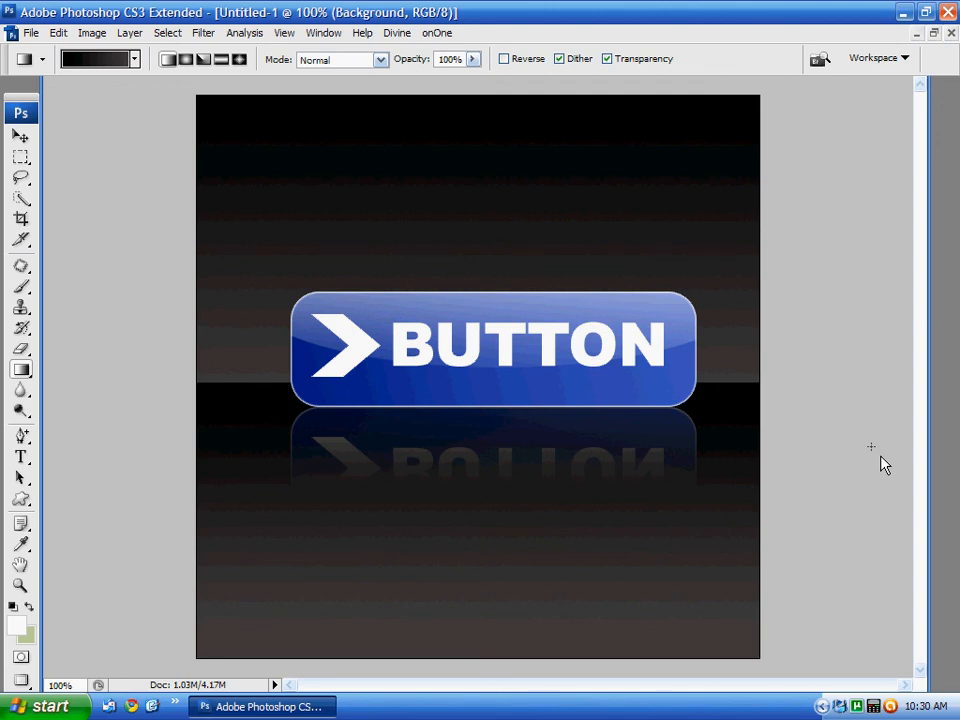
Apply a Bevel and Emboss layer style to the BUTTON text layer with the Pillow Emboss style
click(22, 137)
right_click(480, 336)
click(490, 340)
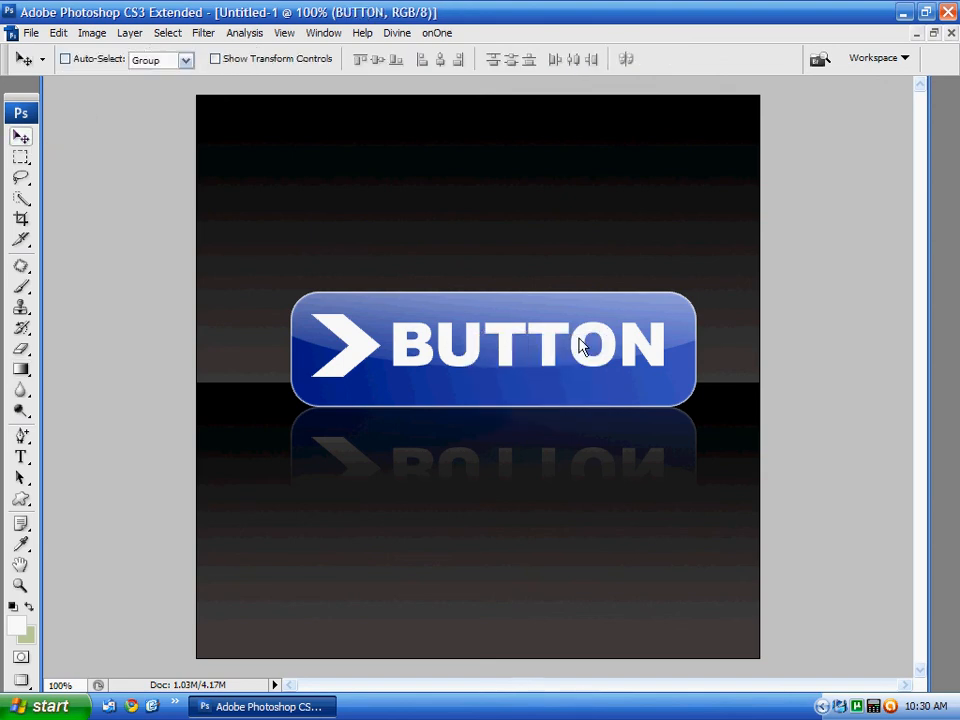
key(F7)
click(771, 601)
click(820, 499)
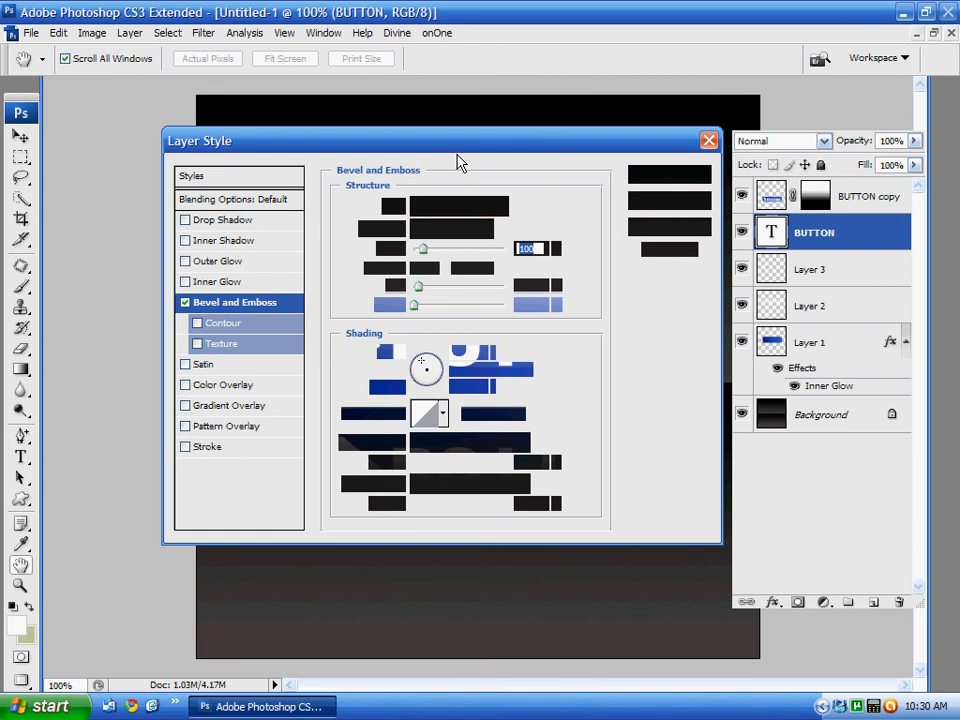
mouse_move(569, 149)
mouse_down()
mouse_move(457, 155)
mouse_move(391, 136)
mouse_up()
click(340, 190)
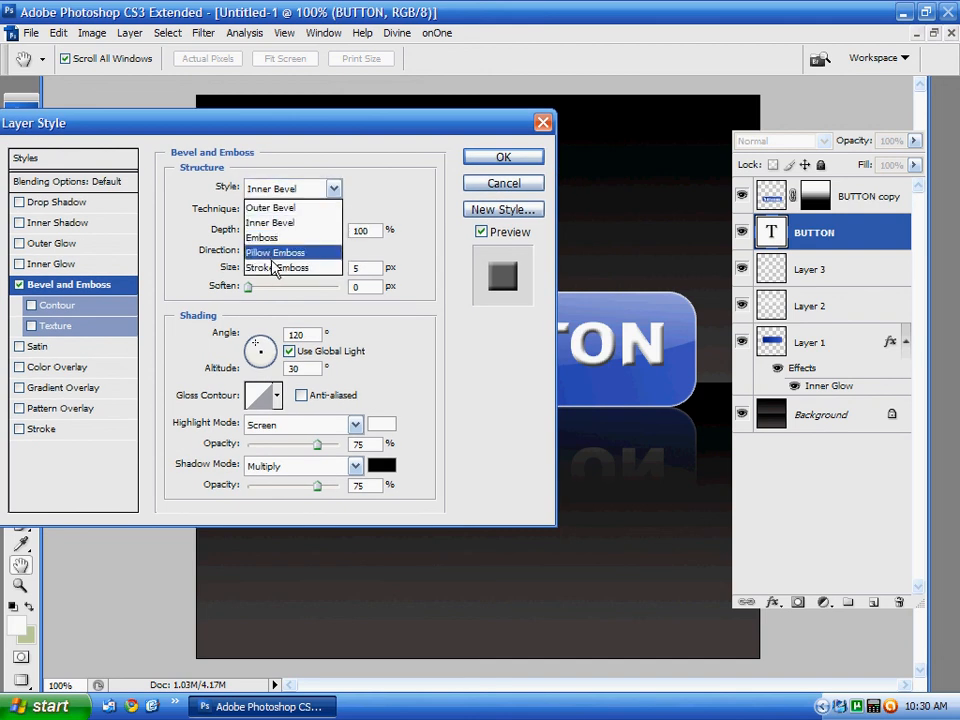
click(273, 255)
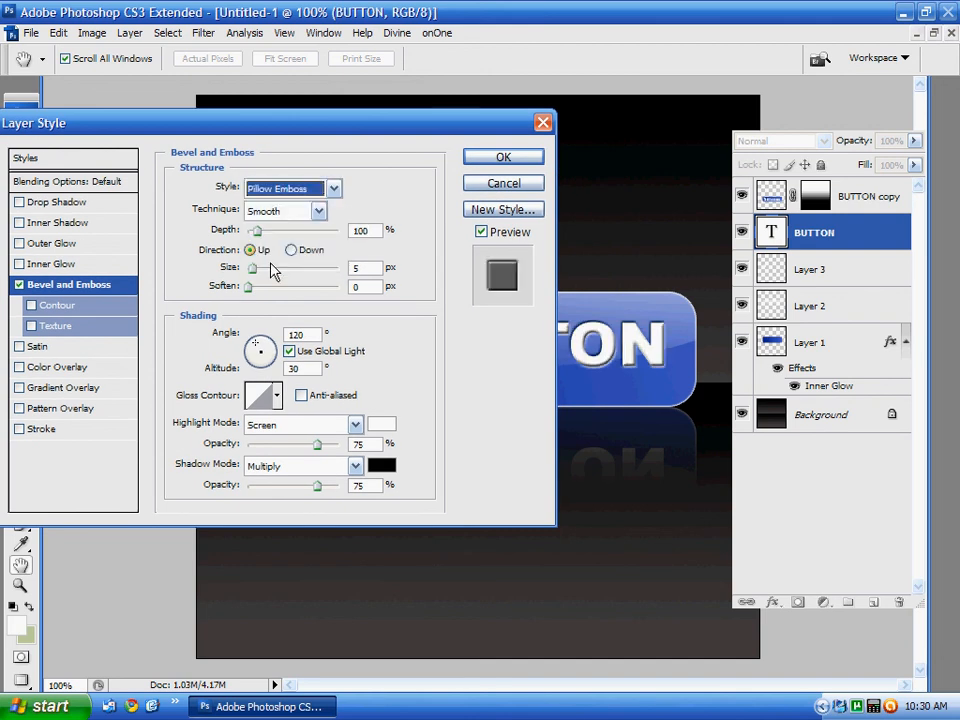
click(528, 166)
Copy the BUTTON text layer's style and paste it onto the chevron's layer, Layer 3
right_click(797, 224)
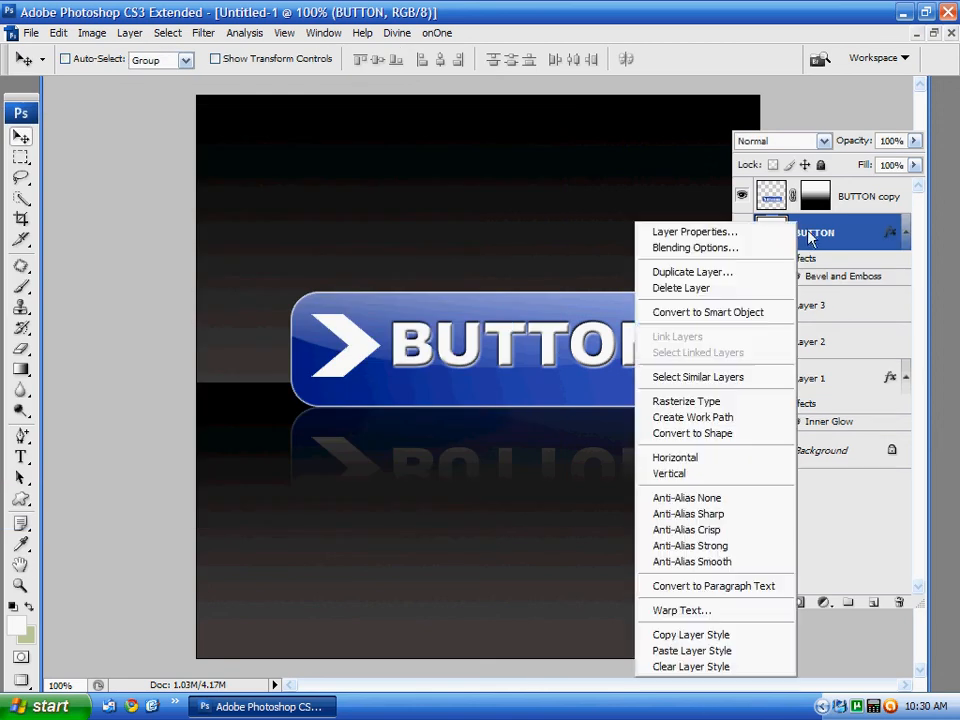
click(679, 640)
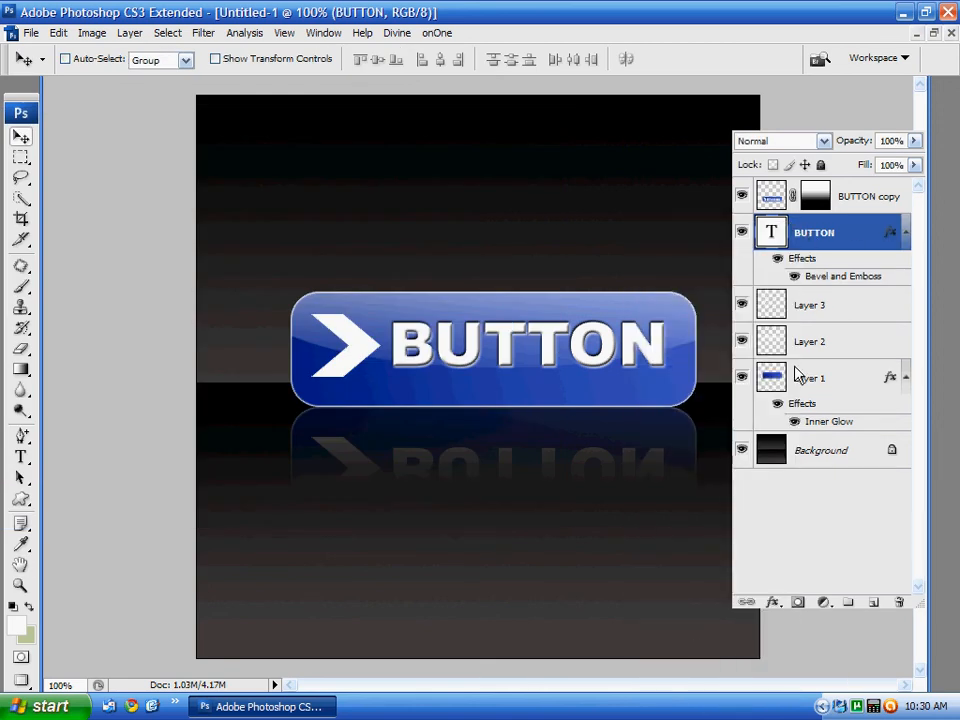
click(741, 341)
click(741, 341)
click(812, 318)
right_click(811, 319)
click(826, 581)
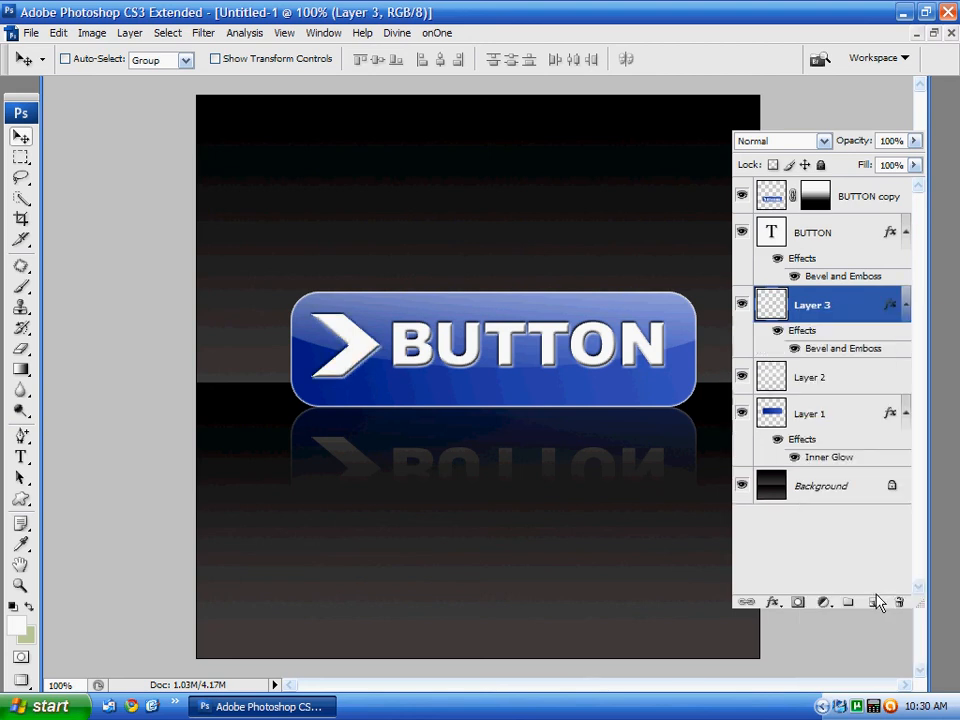
click(19, 138)
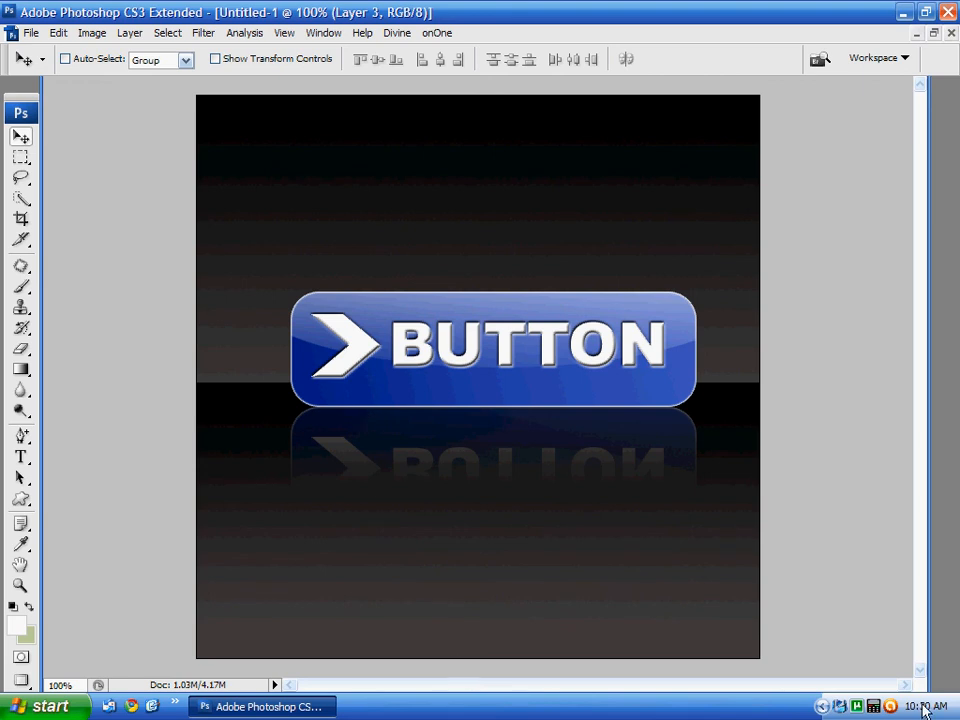
click(843, 714)
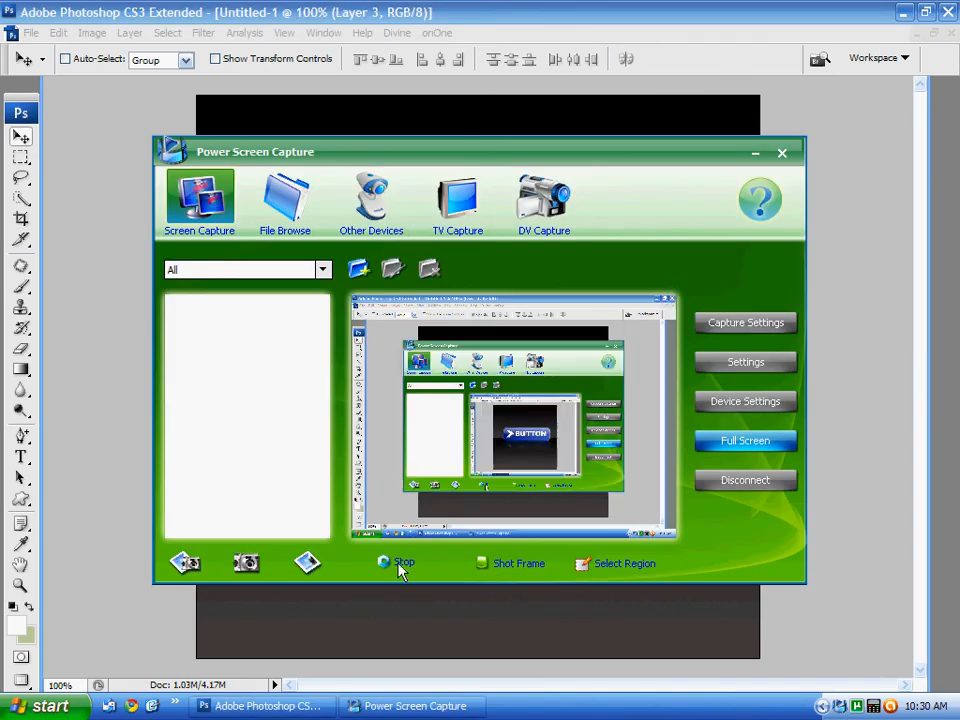